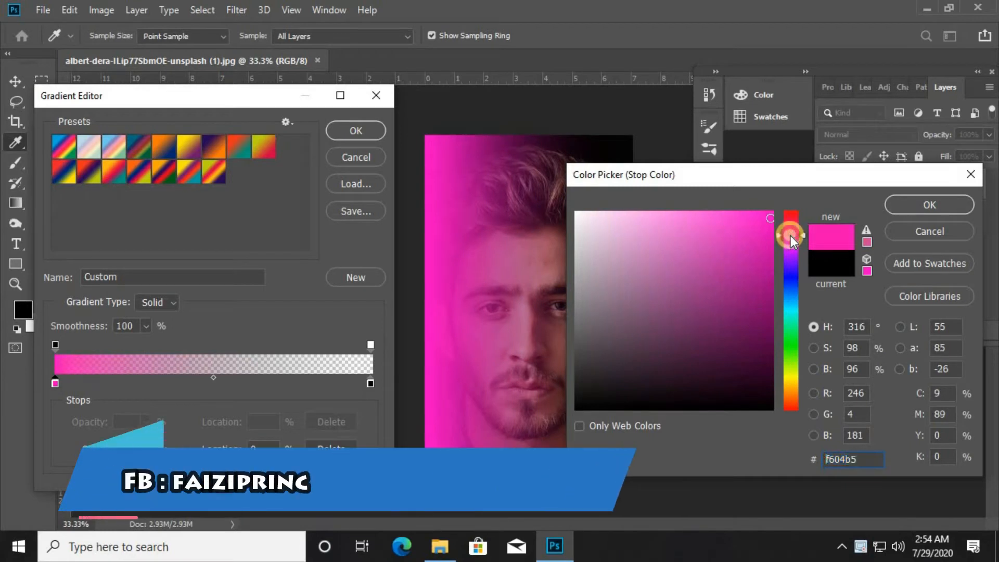
Set the gradient's starting colour stop to pink #f705b5
{"action": "left_click", "coordinate": [770, 221]}
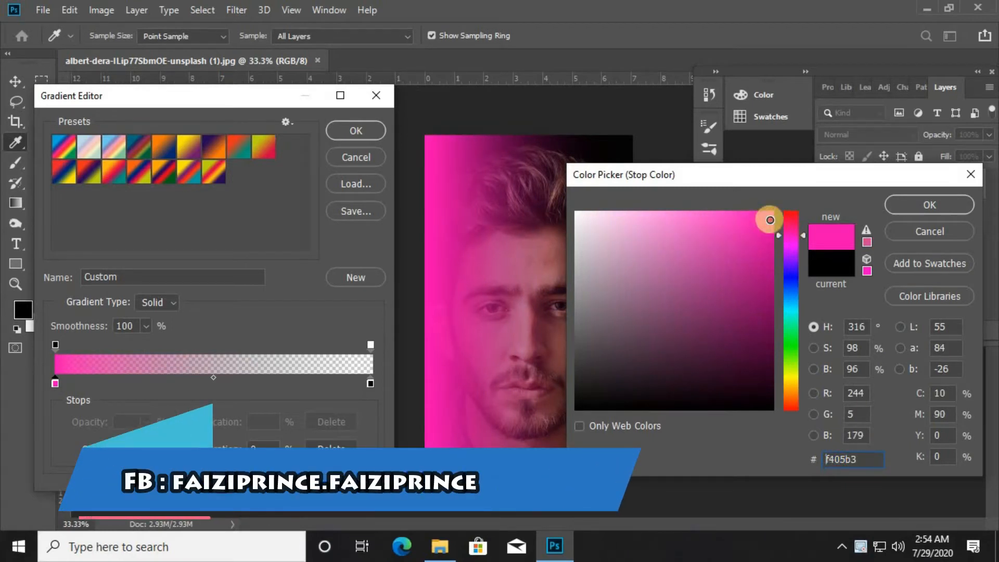
{"action": "left_click", "coordinate": [86, 373]}
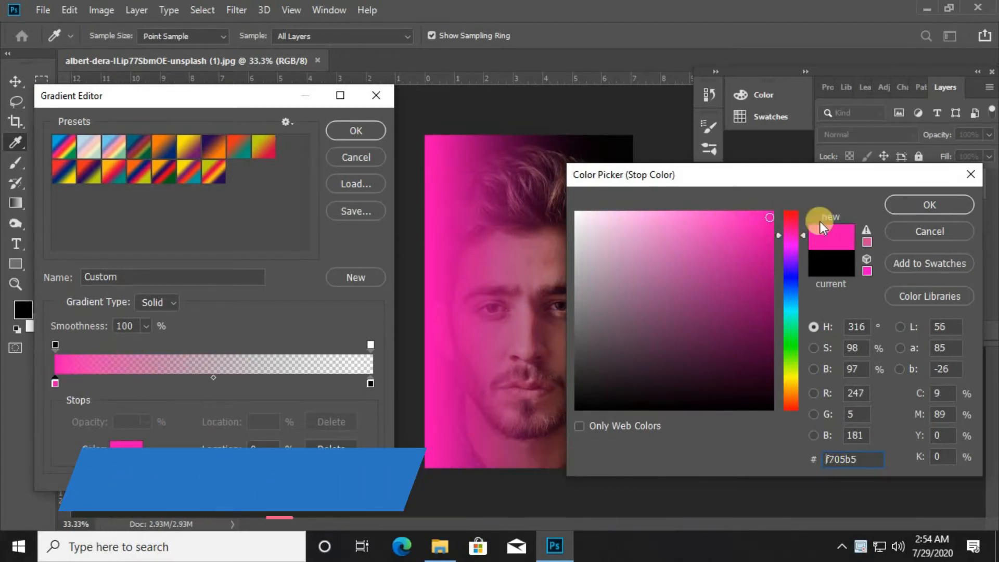
{"action": "left_click", "coordinate": [930, 204]}
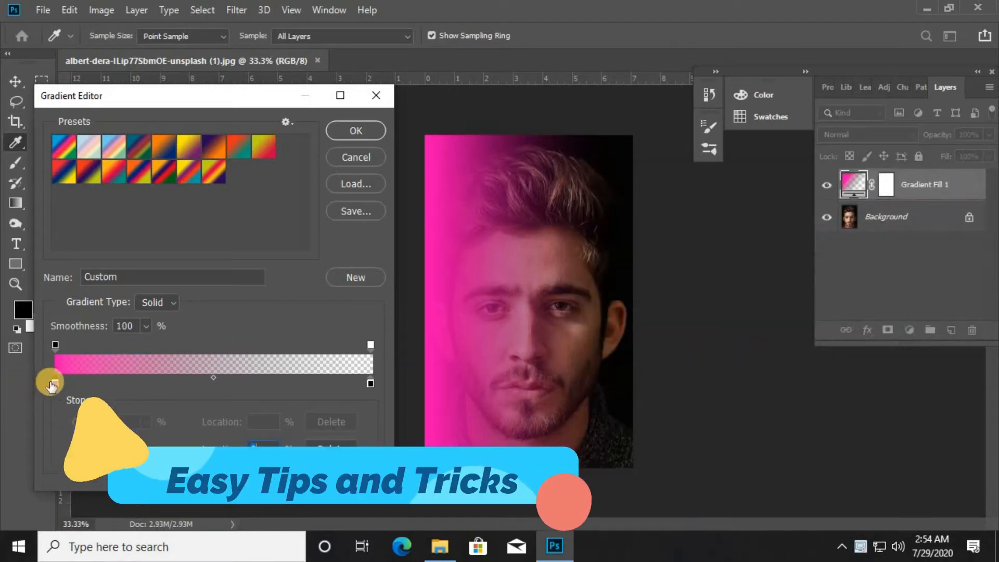
Move the pink colour stop to 46%, the opaque stop to 39% and the transparent stop to 65%, and apply the gradient fill
{"action": "left_click_drag", "start_coordinate": [55, 384], "coordinate": [140, 384]}
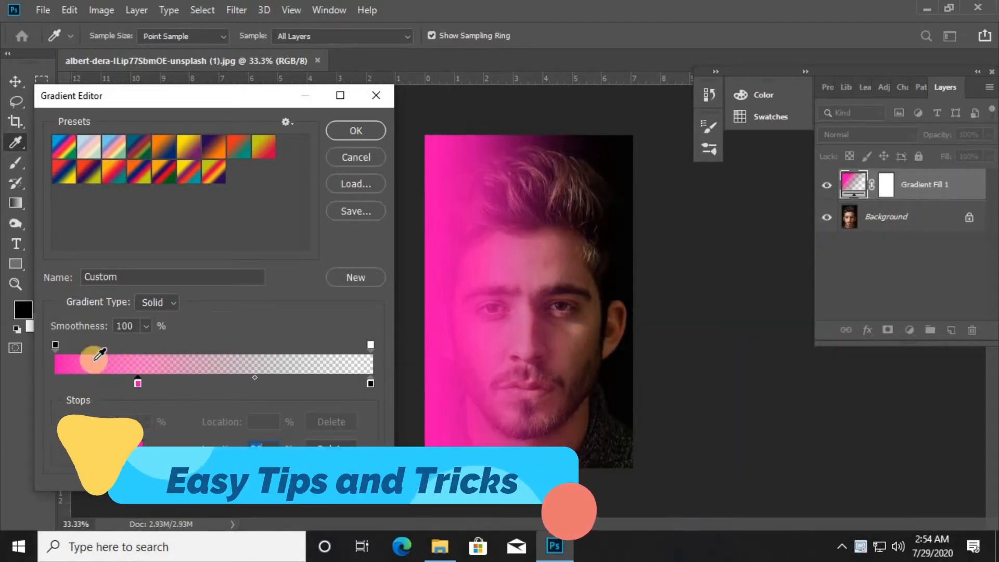
{"action": "left_click_drag", "start_coordinate": [55, 345], "coordinate": [146, 348]}
{"action": "left_click_drag", "start_coordinate": [138, 383], "coordinate": [161, 389]}
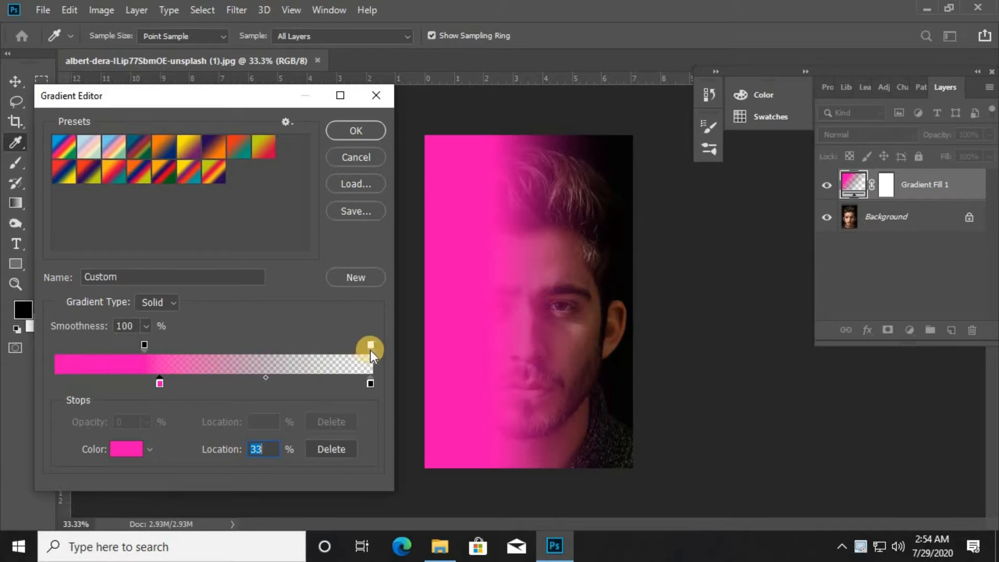
{"action": "left_click_drag", "start_coordinate": [371, 344], "coordinate": [266, 345]}
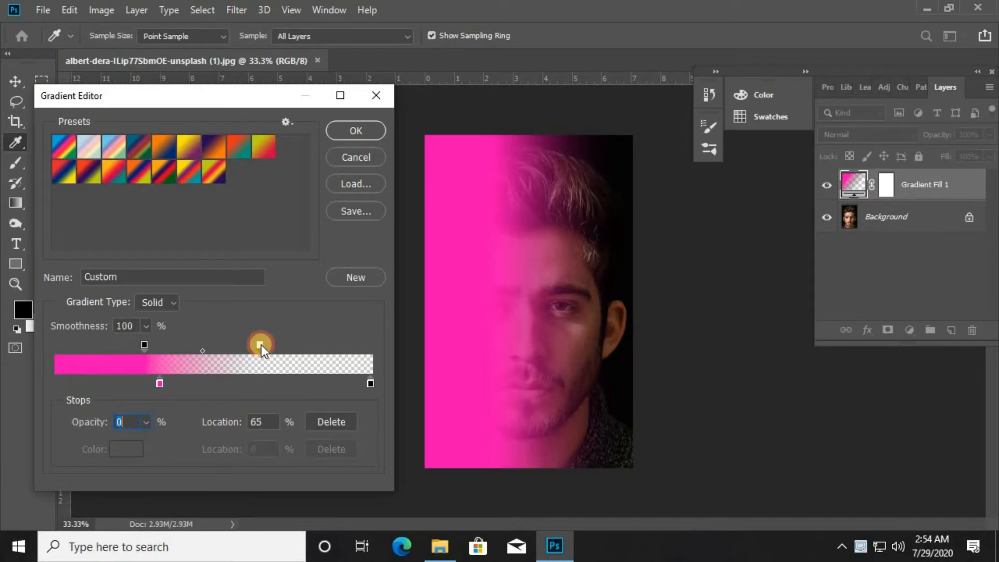
{"action": "left_click_drag", "start_coordinate": [145, 345], "coordinate": [158, 348]}
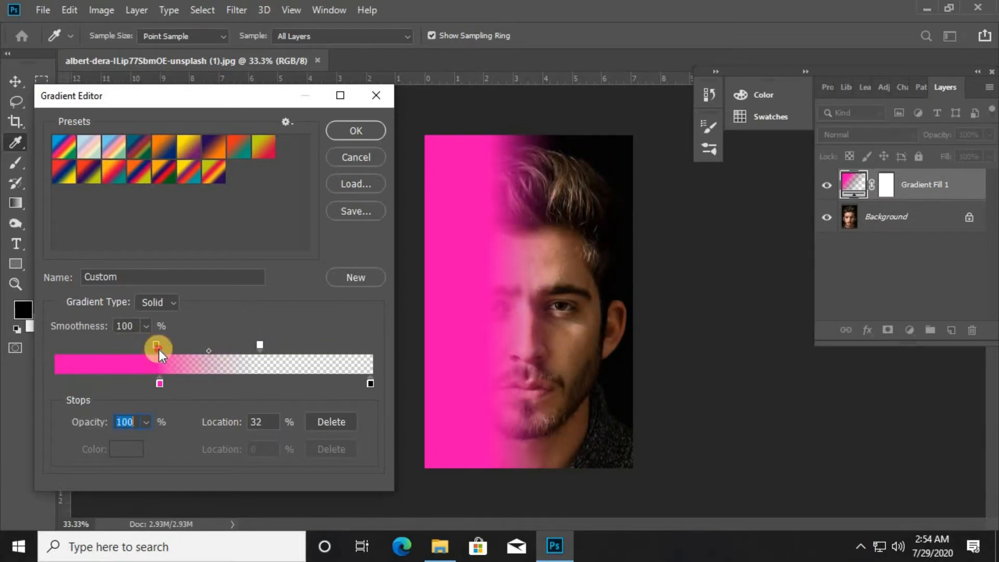
{"action": "left_click_drag", "start_coordinate": [160, 383], "coordinate": [202, 382]}
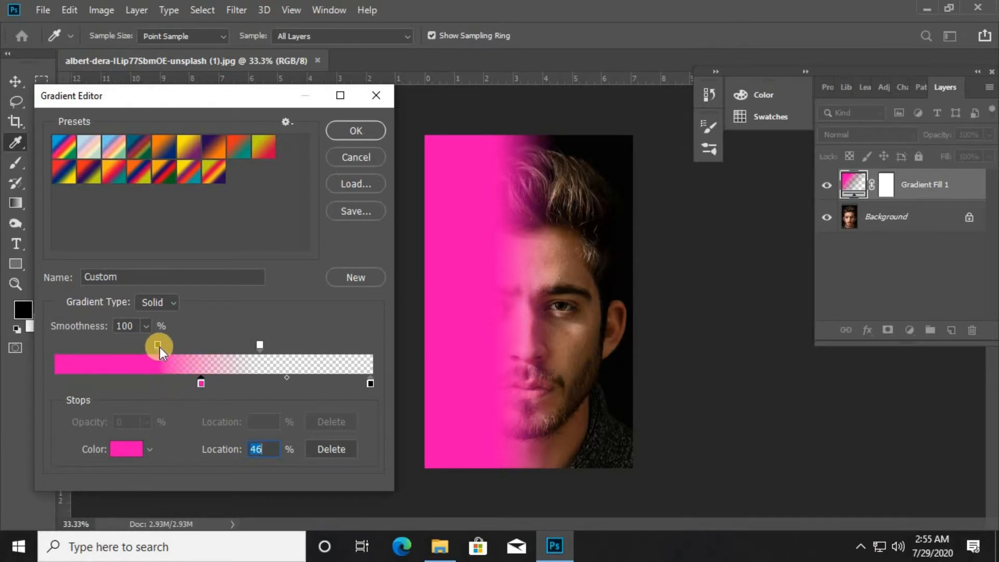
{"action": "left_click_drag", "start_coordinate": [160, 348], "coordinate": [180, 343]}
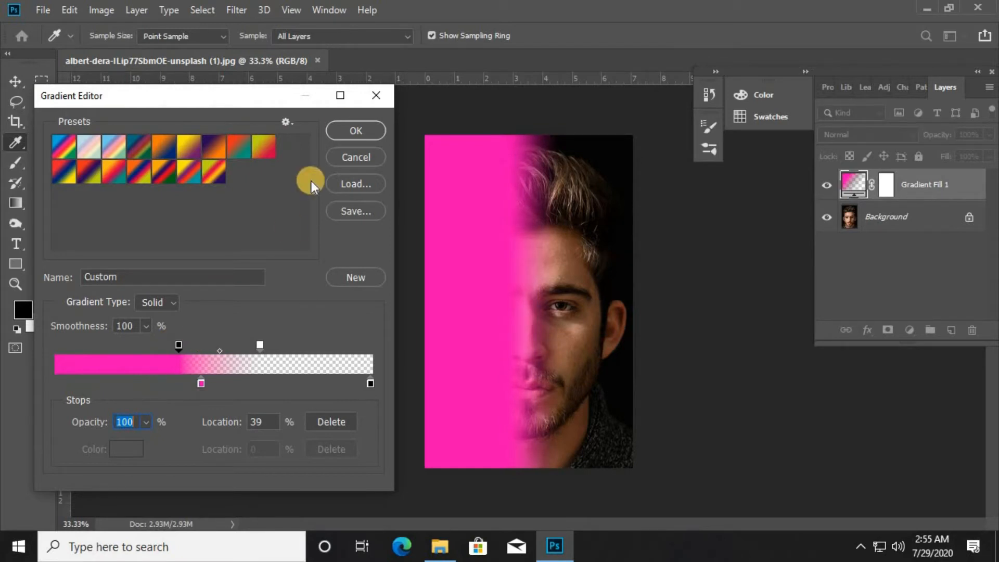
{"action": "left_click", "coordinate": [355, 132]}
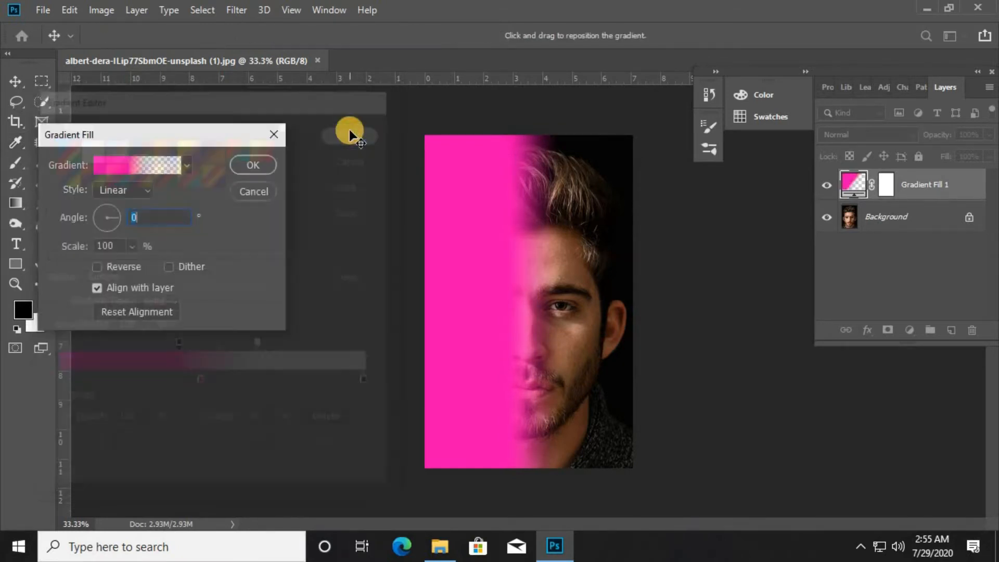
{"action": "left_click", "coordinate": [261, 163]}
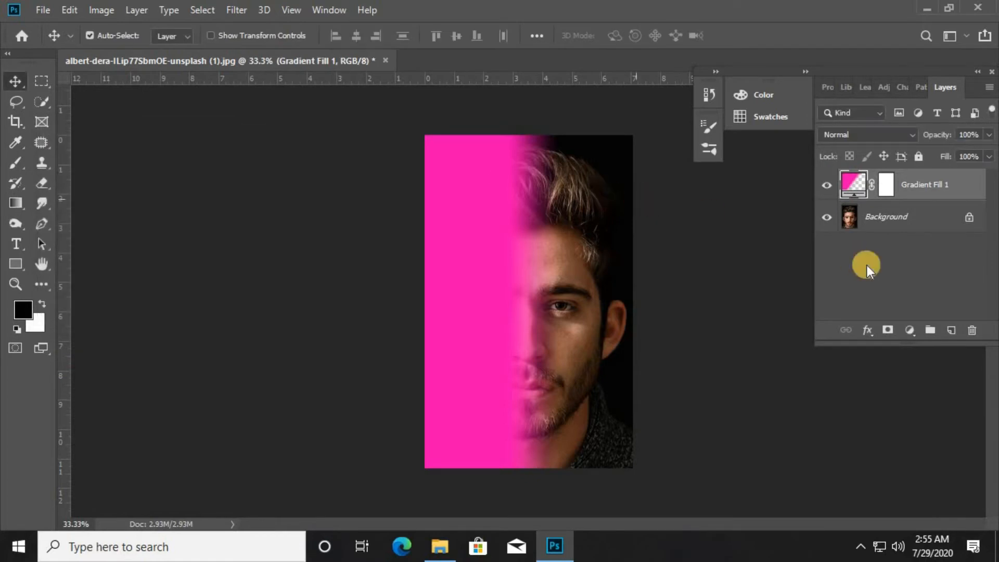
Add a second linear gradient fill layer above the pink one with its angle set to 180°
{"action": "left_click", "coordinate": [911, 328]}
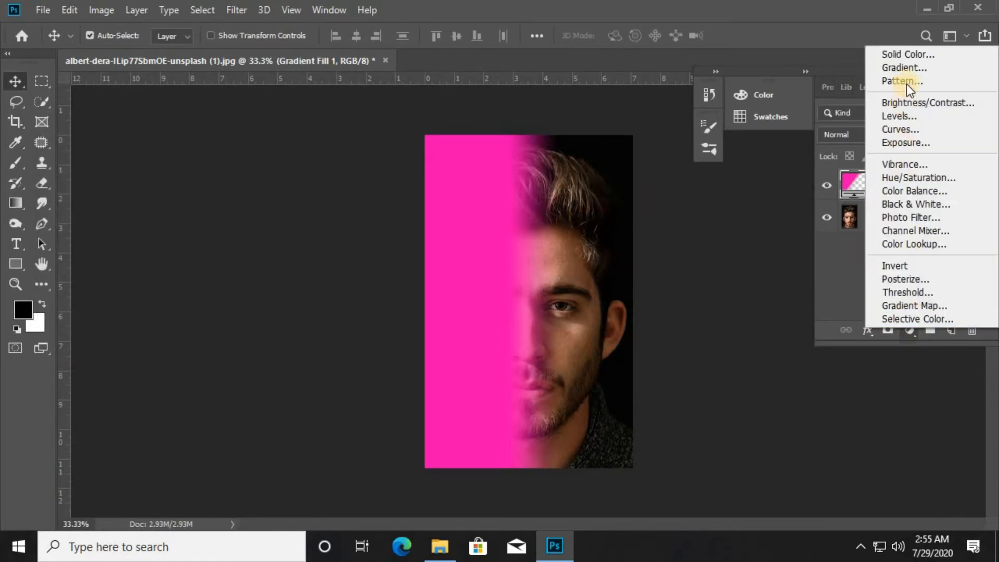
{"action": "left_click", "coordinate": [913, 67]}
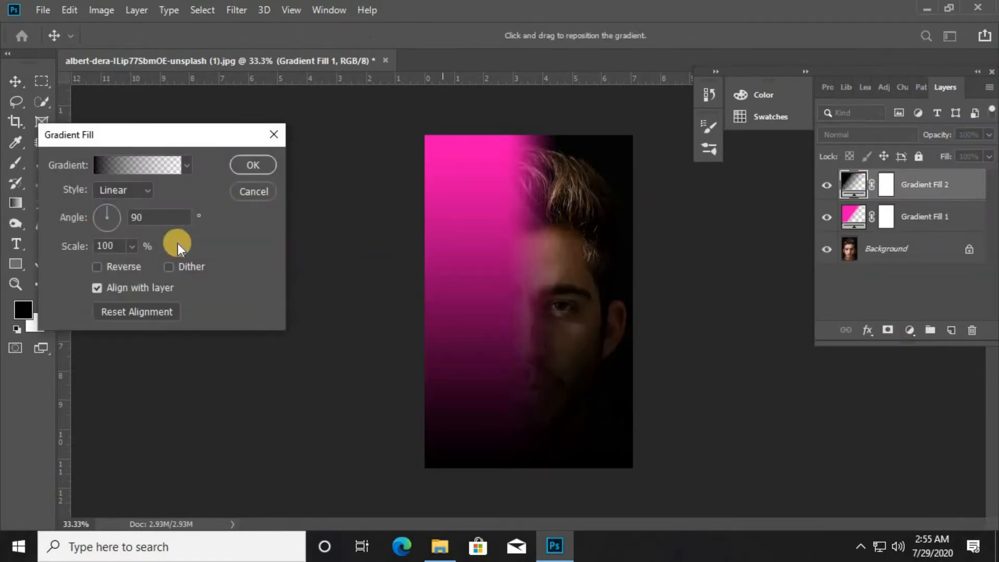
{"action": "left_click", "coordinate": [116, 221]}
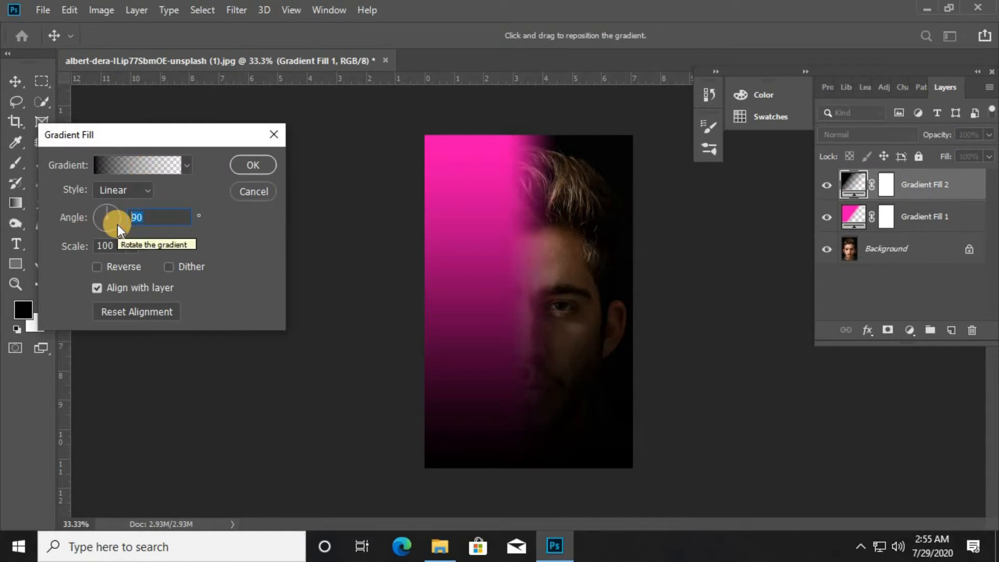
{"action": "type", "text": "180"}
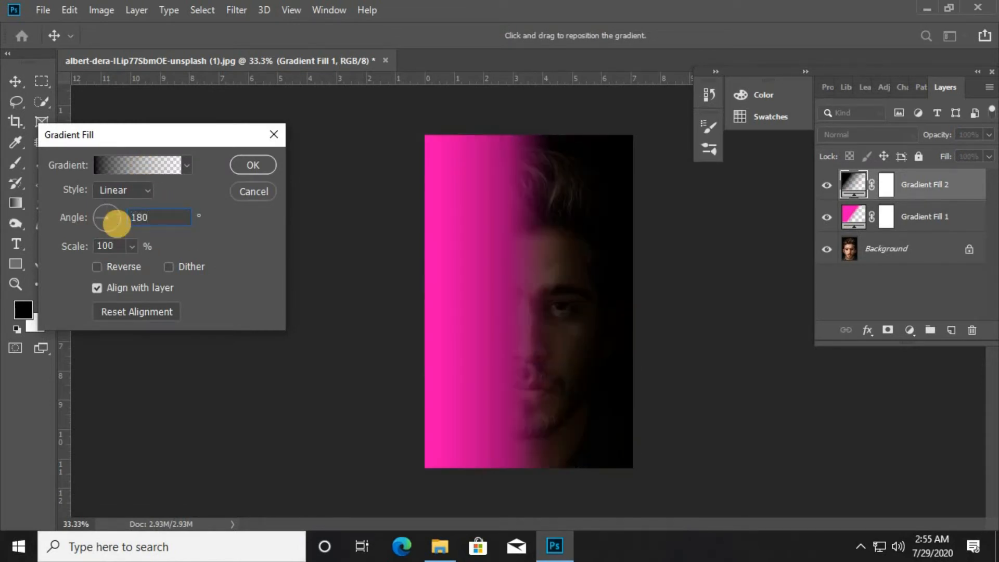
Set the new gradient's starting colour stop to blue #0b50ed
{"action": "left_click", "coordinate": [123, 166]}
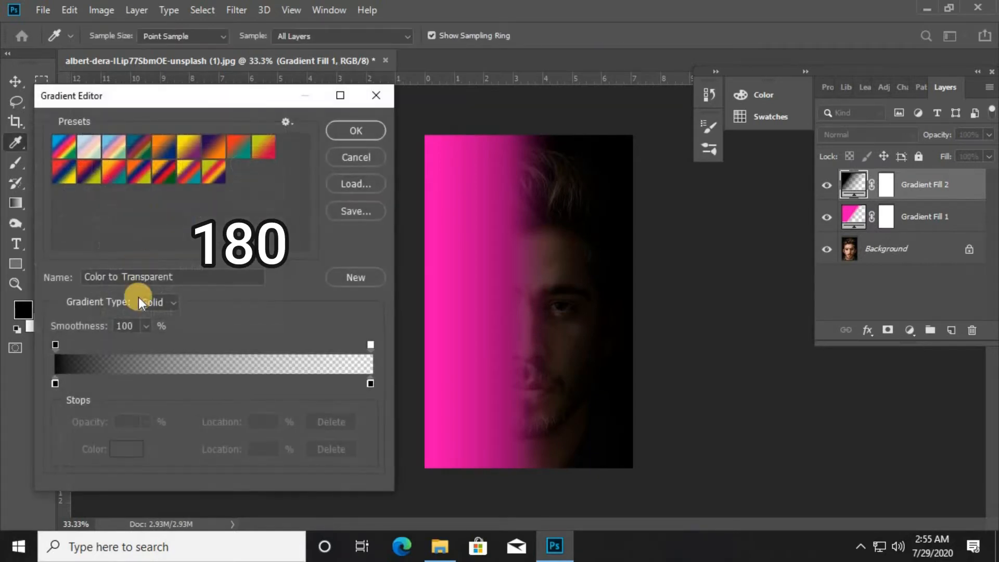
{"action": "left_click", "coordinate": [55, 383]}
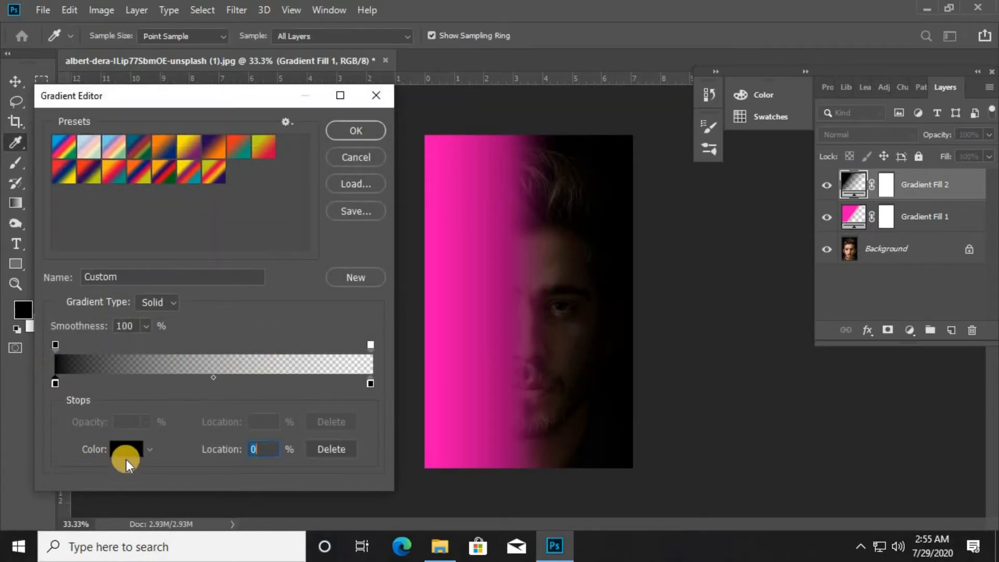
{"action": "left_click", "coordinate": [123, 448]}
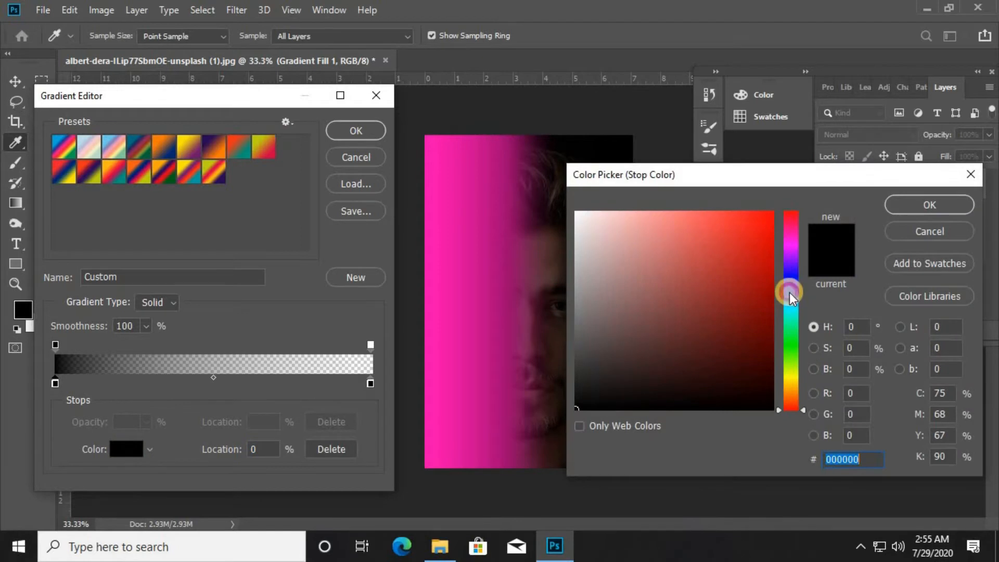
{"action": "mouse_move", "coordinate": [790, 298]}
{"action": "left_mouse_down"}
{"action": "mouse_move", "coordinate": [781, 258]}
{"action": "mouse_move", "coordinate": [787, 279]}
{"action": "left_mouse_up"}
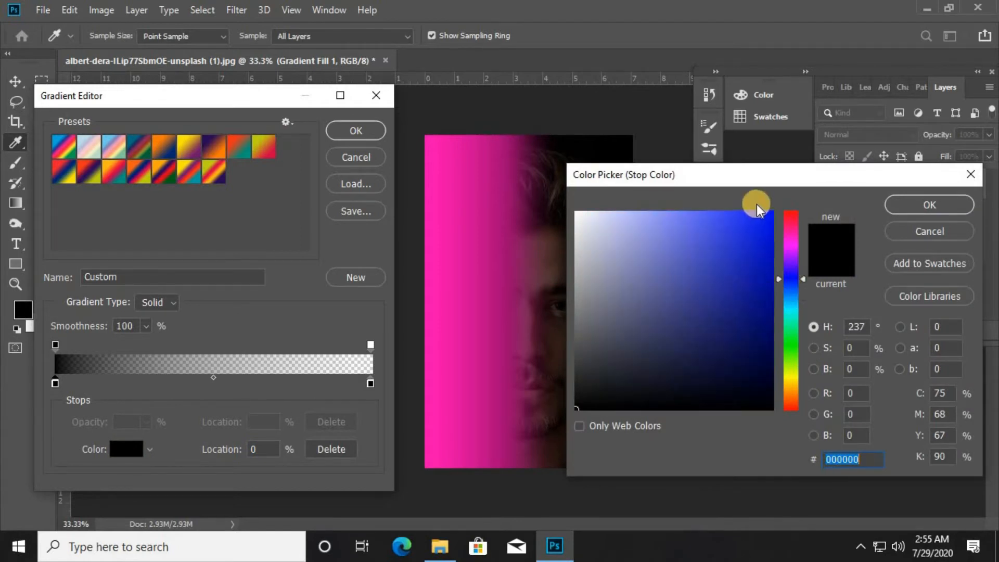
{"action": "mouse_move", "coordinate": [769, 211]}
{"action": "left_mouse_down"}
{"action": "mouse_move", "coordinate": [768, 251]}
{"action": "mouse_move", "coordinate": [764, 225]}
{"action": "left_mouse_up"}
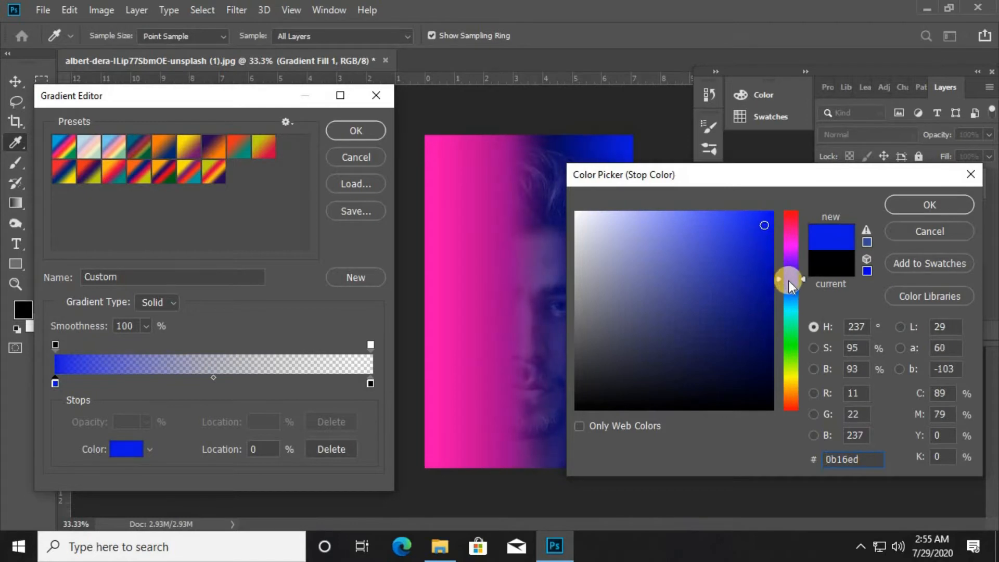
{"action": "left_click_drag", "start_coordinate": [791, 288], "coordinate": [789, 289]}
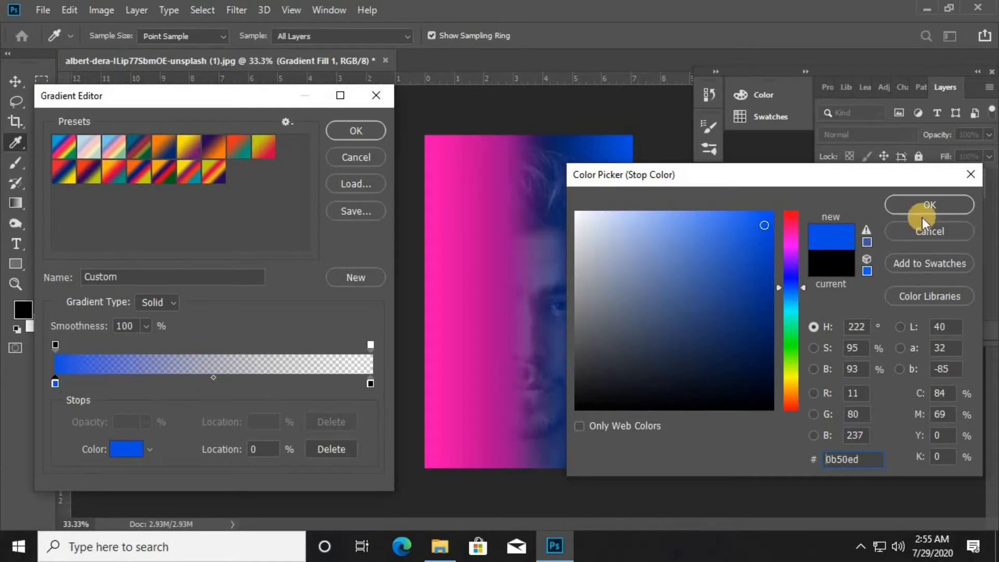
{"action": "left_click", "coordinate": [941, 202]}
Move the blue colour stop to 40% and the opaque stop to just before it, and apply the second gradient fill
{"action": "left_click", "coordinate": [55, 384]}
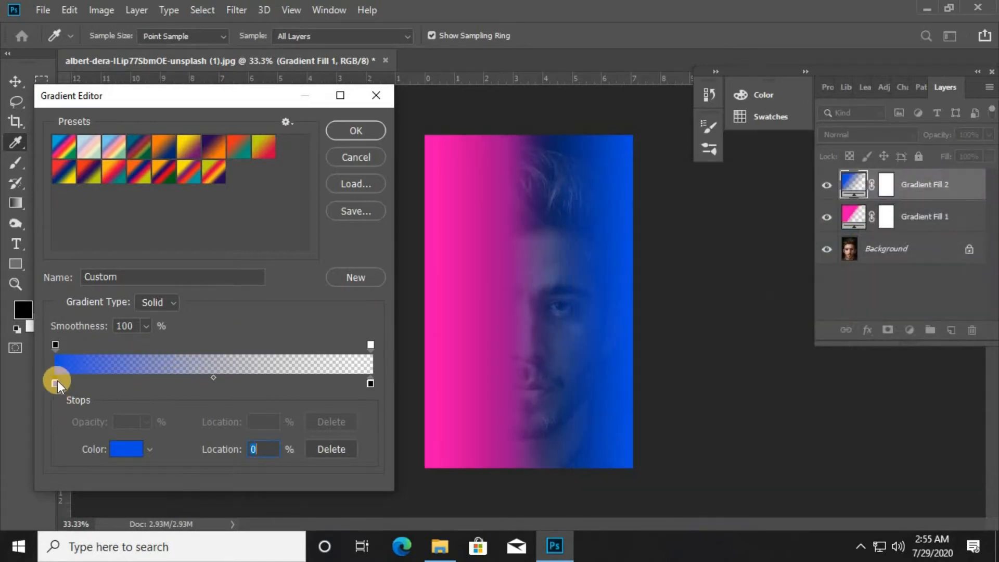
{"action": "left_click_drag", "start_coordinate": [55, 383], "coordinate": [170, 375]}
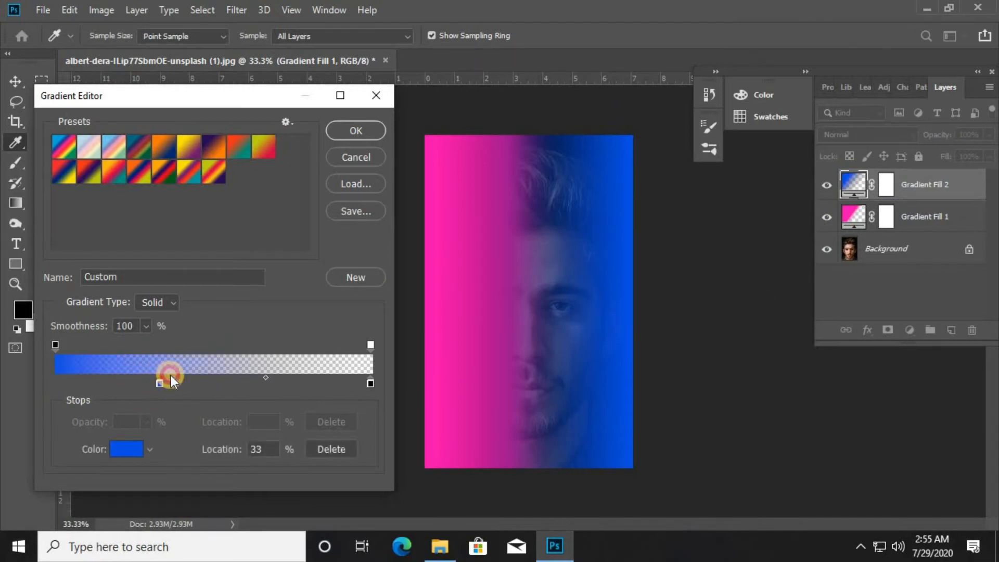
{"action": "left_click_drag", "start_coordinate": [55, 344], "coordinate": [175, 352]}
{"action": "left_click_drag", "start_coordinate": [169, 388], "coordinate": [182, 388]}
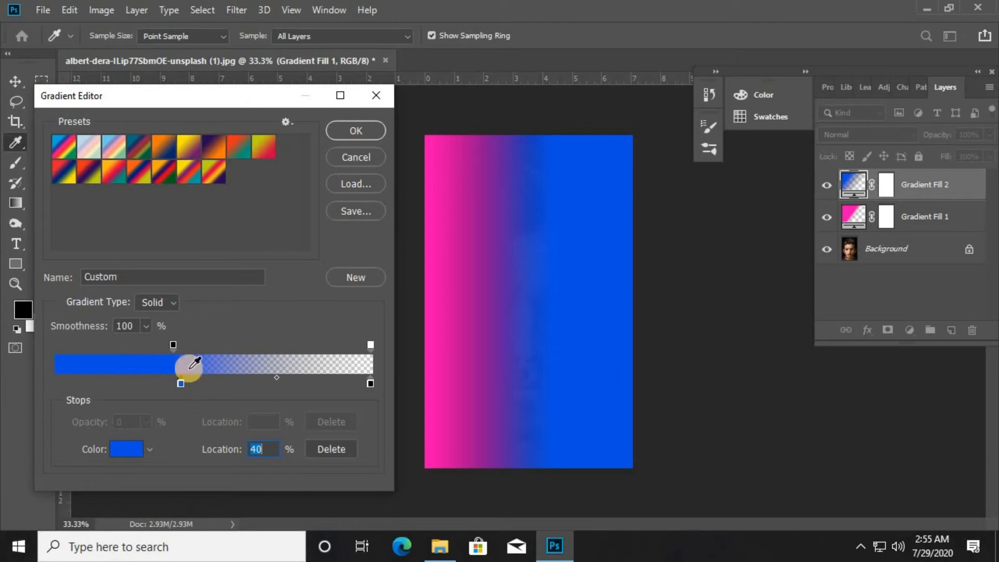
{"action": "left_click", "coordinate": [350, 132]}
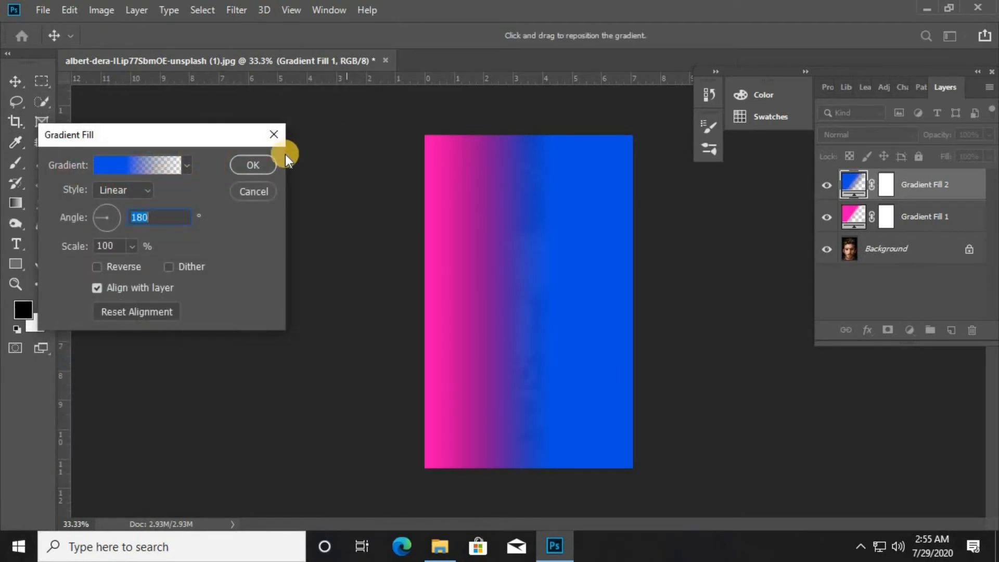
{"action": "left_click", "coordinate": [254, 165]}
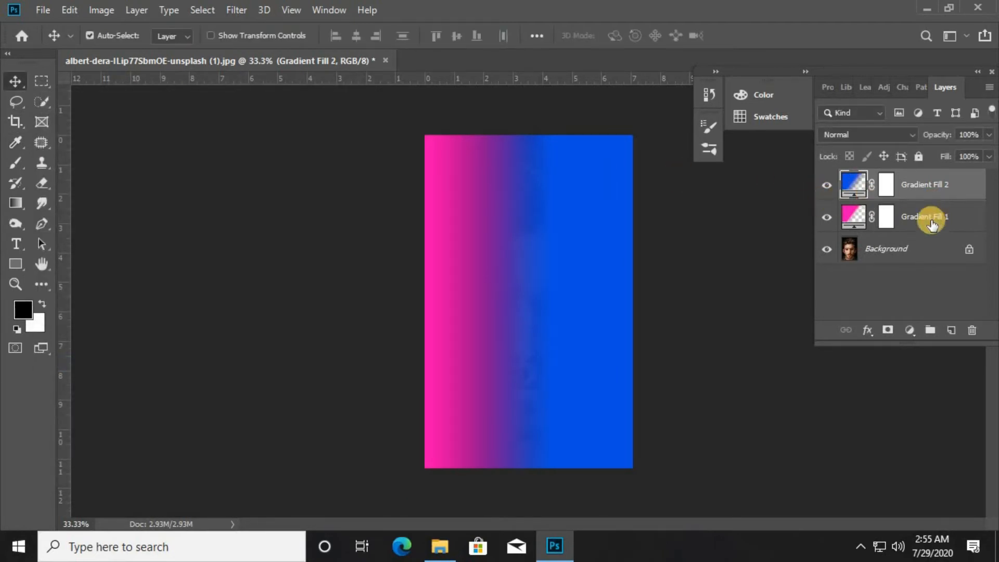
Group the two gradient fill layers and set the group's blending mode to Color
{"action": "left_click", "coordinate": [931, 223], "text": "ctrl"}
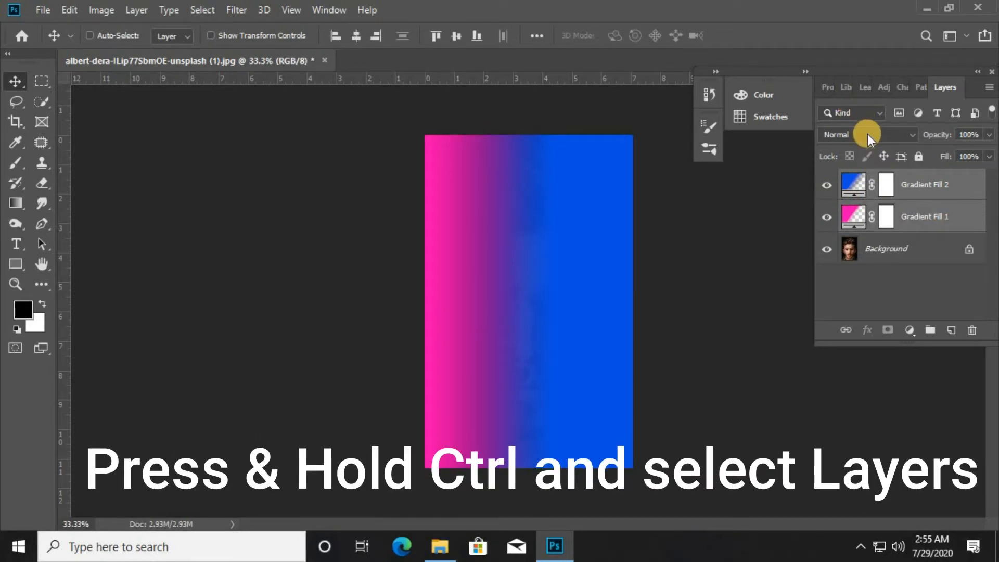
{"action": "key", "text": "ctrl+g"}
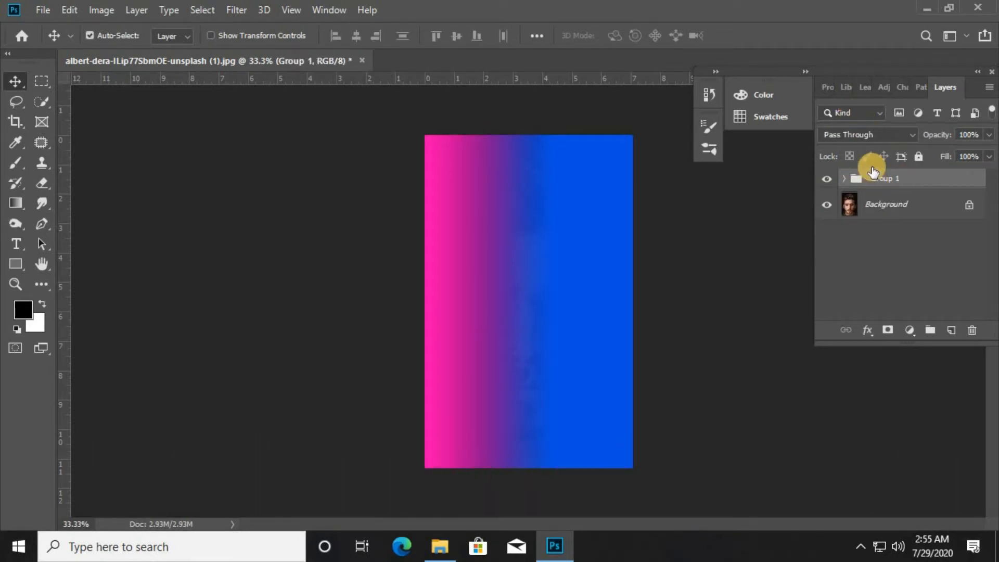
{"action": "left_click", "coordinate": [872, 132]}
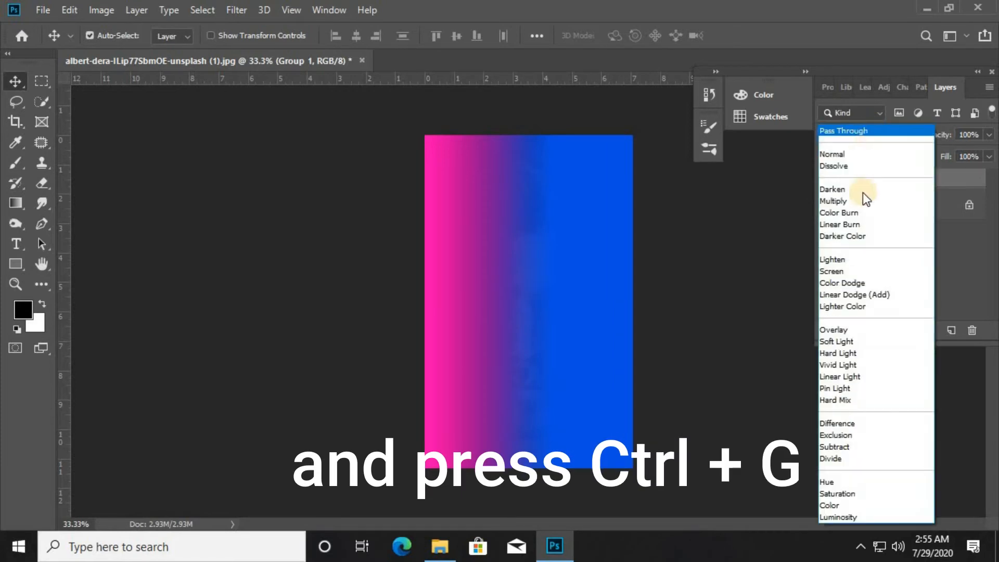
{"action": "left_click", "coordinate": [867, 504]}
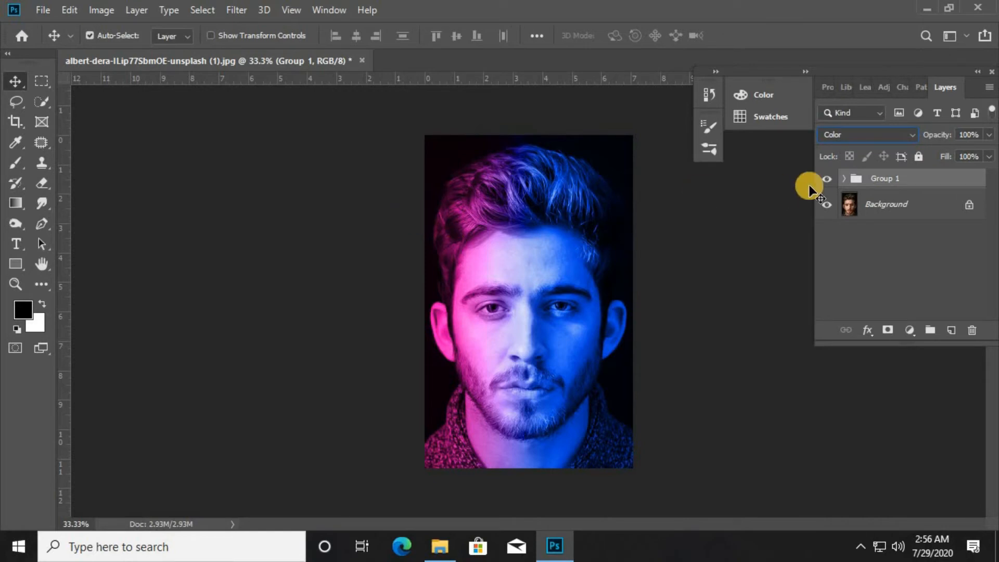
Edit the pink gradient fill in Group 1, shifting its pink colour stop further along and its opaque stop to 55%, and apply it
{"action": "left_click", "coordinate": [844, 180]}
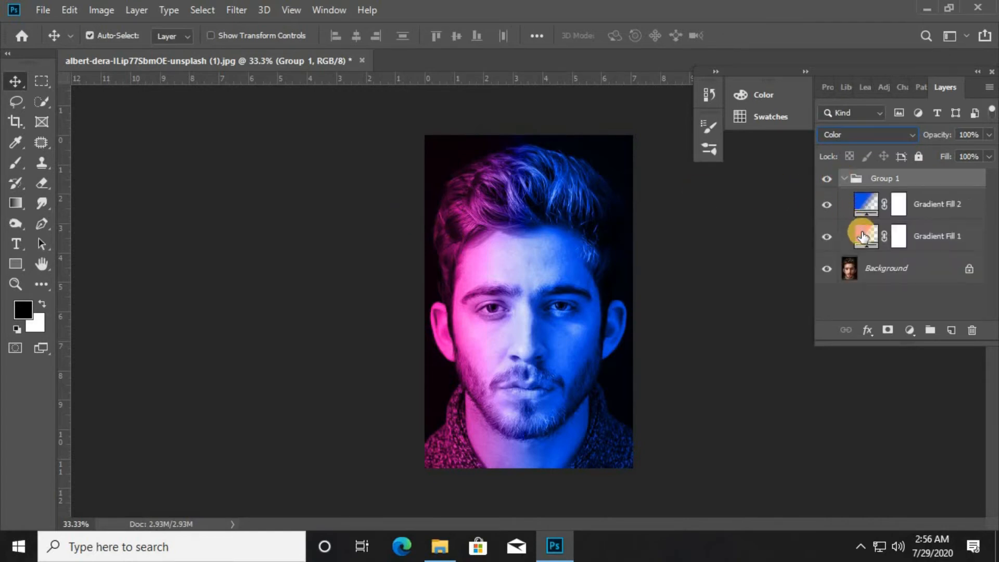
{"action": "left_click", "coordinate": [864, 235]}
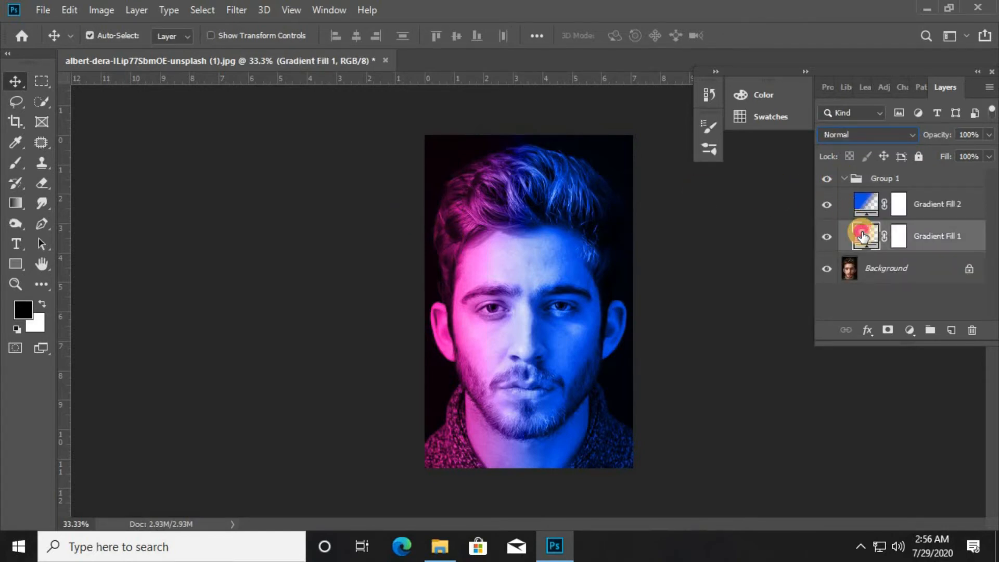
{"action": "double_click", "coordinate": [863, 236]}
{"action": "left_click", "coordinate": [160, 170]}
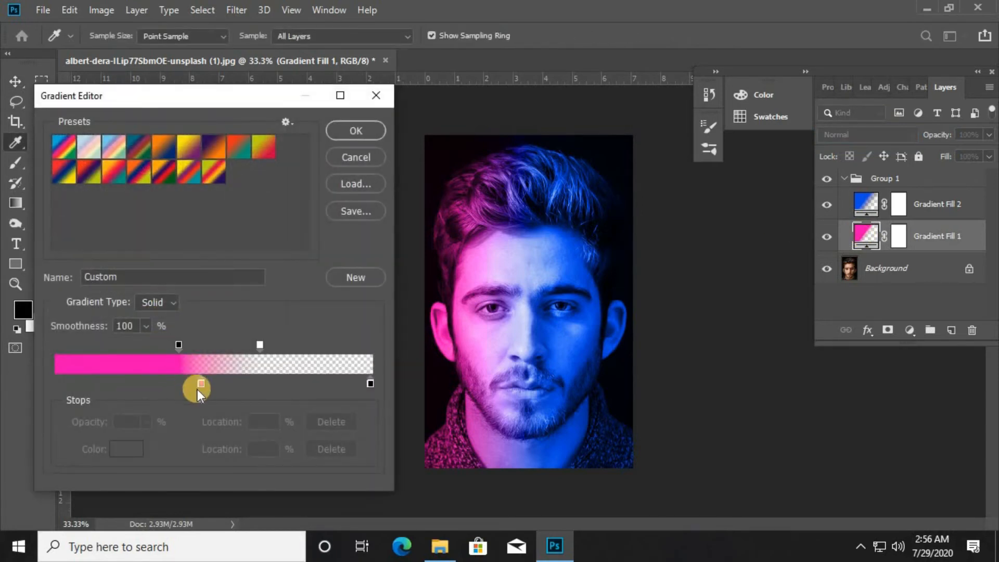
{"action": "left_click", "coordinate": [215, 383]}
{"action": "left_click_drag", "start_coordinate": [224, 385], "coordinate": [224, 384]}
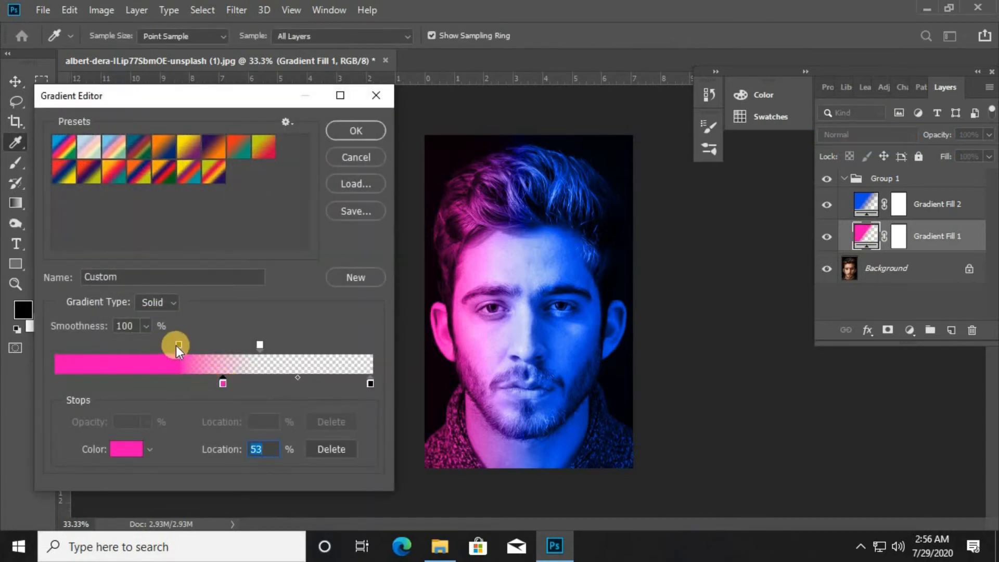
{"action": "left_click_drag", "start_coordinate": [179, 345], "coordinate": [201, 346]}
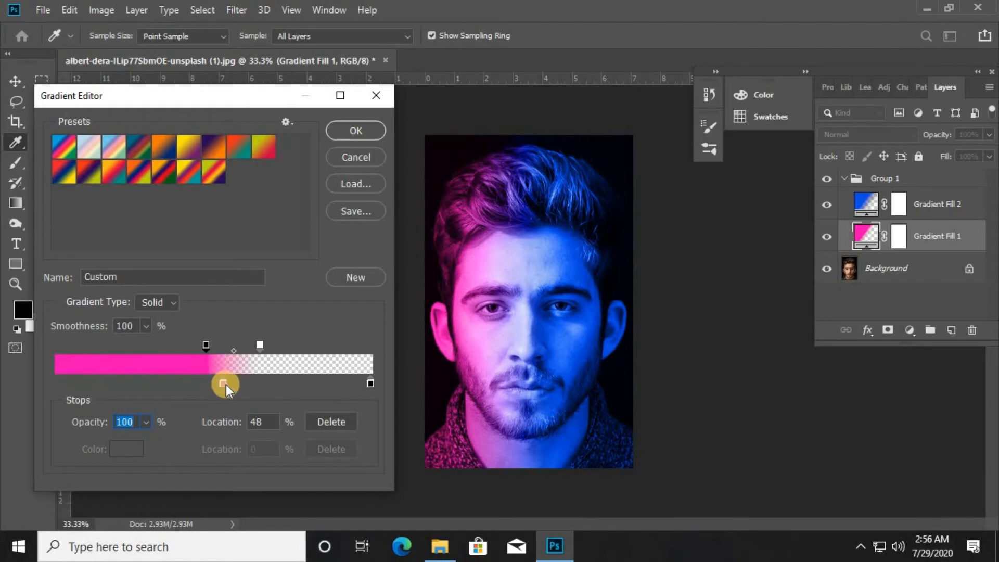
{"action": "left_click_drag", "start_coordinate": [224, 383], "coordinate": [306, 358]}
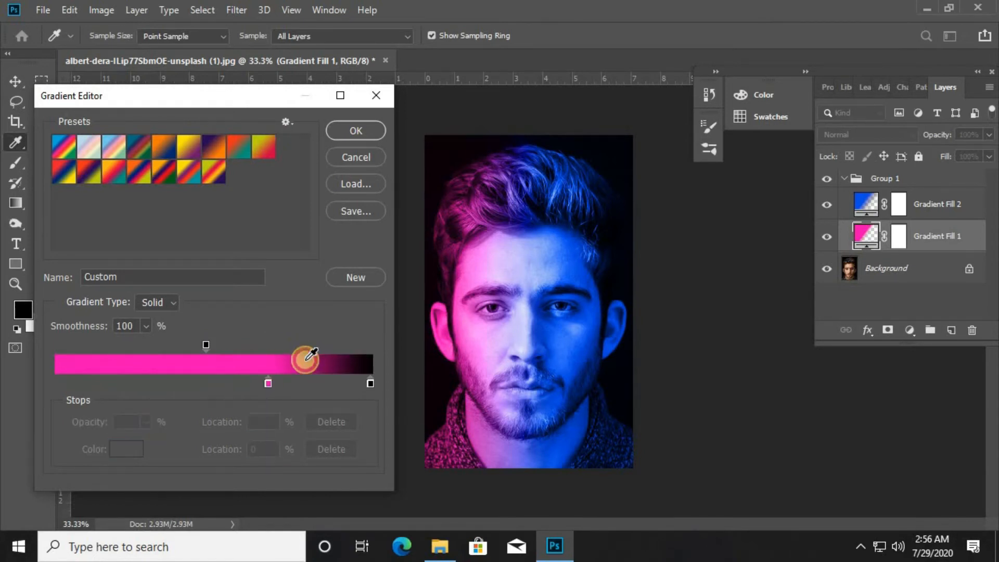
{"action": "left_click", "coordinate": [260, 345]}
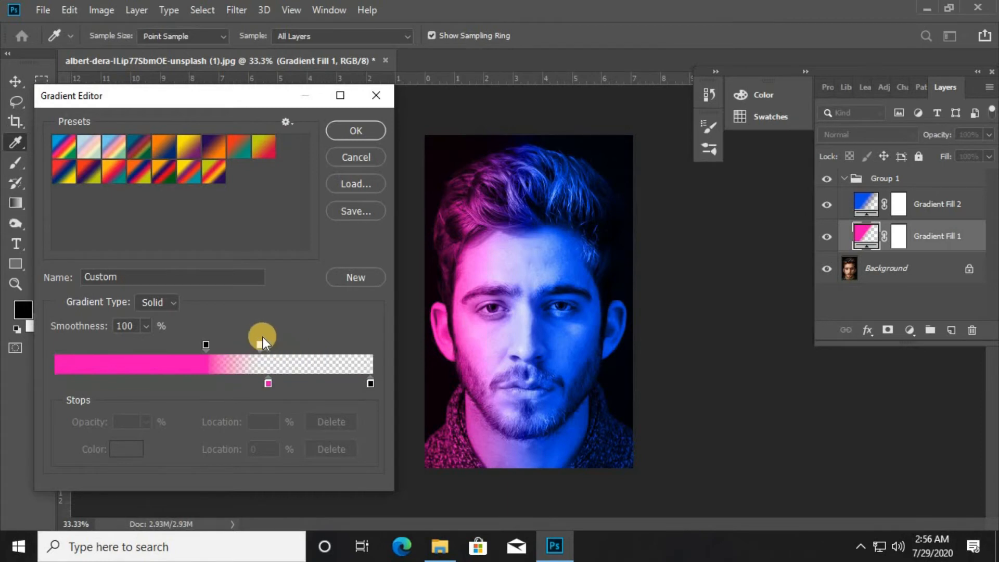
{"action": "left_click_drag", "start_coordinate": [220, 348], "coordinate": [232, 350]}
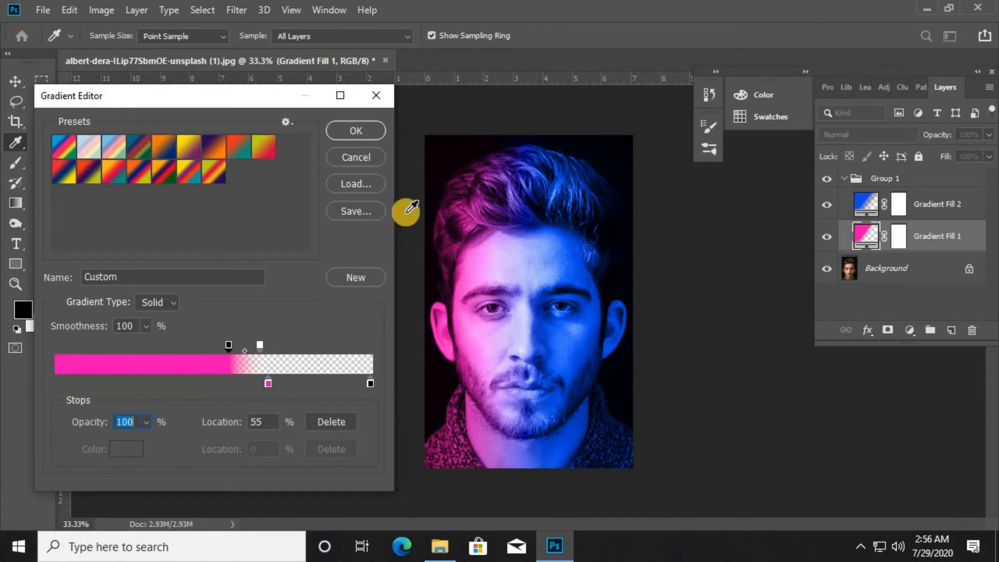
{"action": "left_click", "coordinate": [356, 130]}
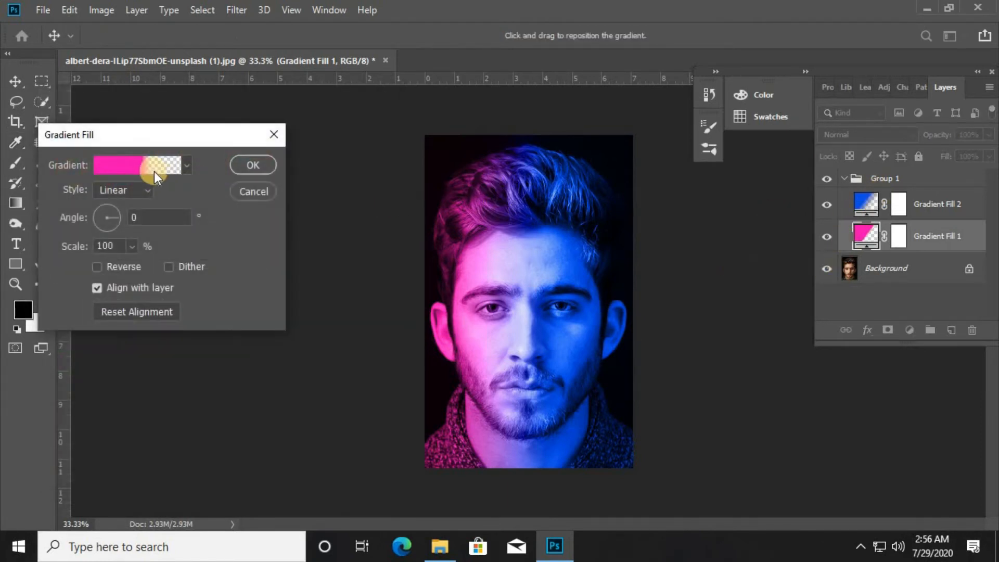
{"action": "left_click", "coordinate": [237, 166]}
Edit the blue gradient fill, moving its blue colour stop to 58% and its opaque stop to 24%, and apply it
{"action": "double_click", "coordinate": [866, 204]}
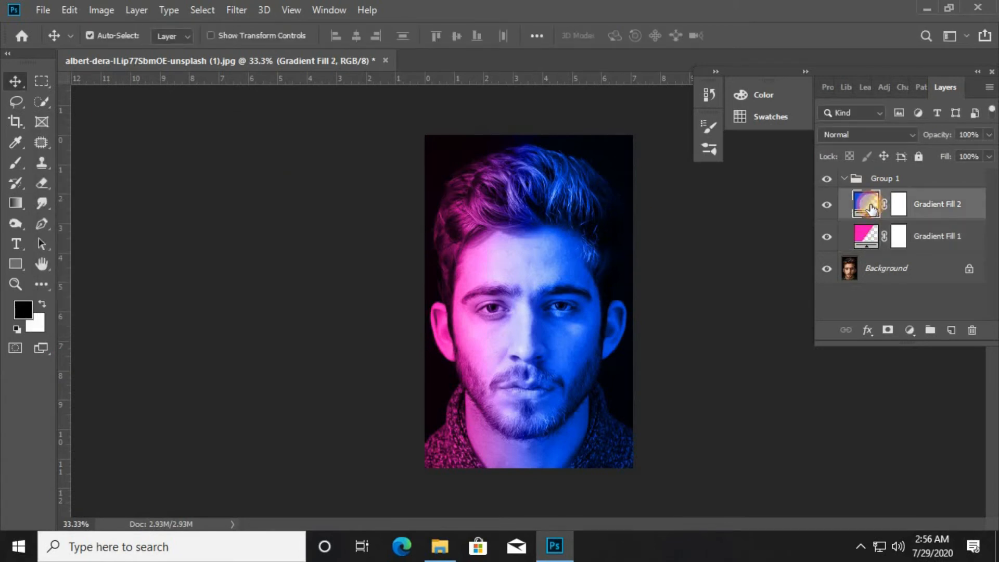
{"action": "left_click", "coordinate": [119, 165]}
{"action": "left_click", "coordinate": [179, 383]}
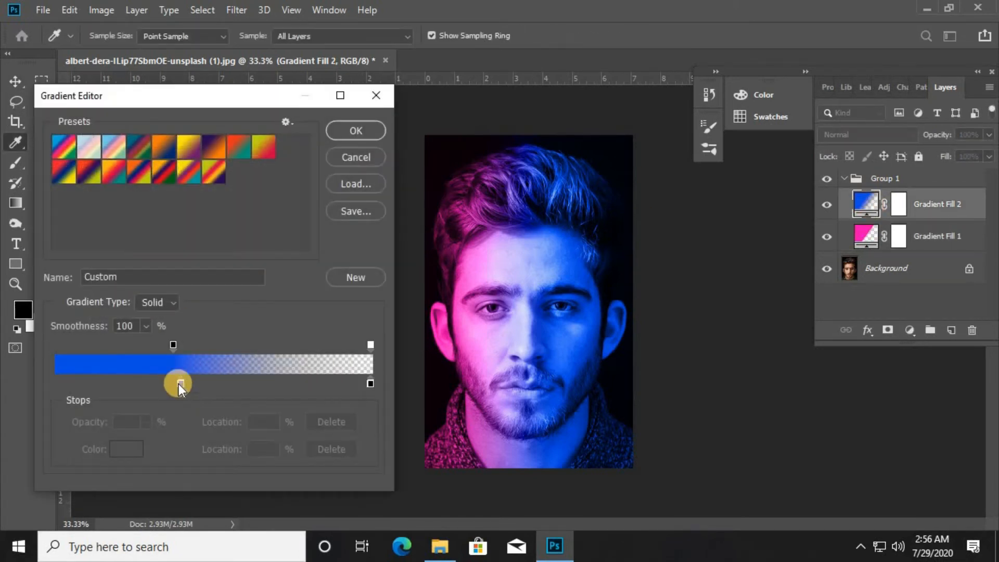
{"action": "left_click_drag", "start_coordinate": [182, 383], "coordinate": [208, 386]}
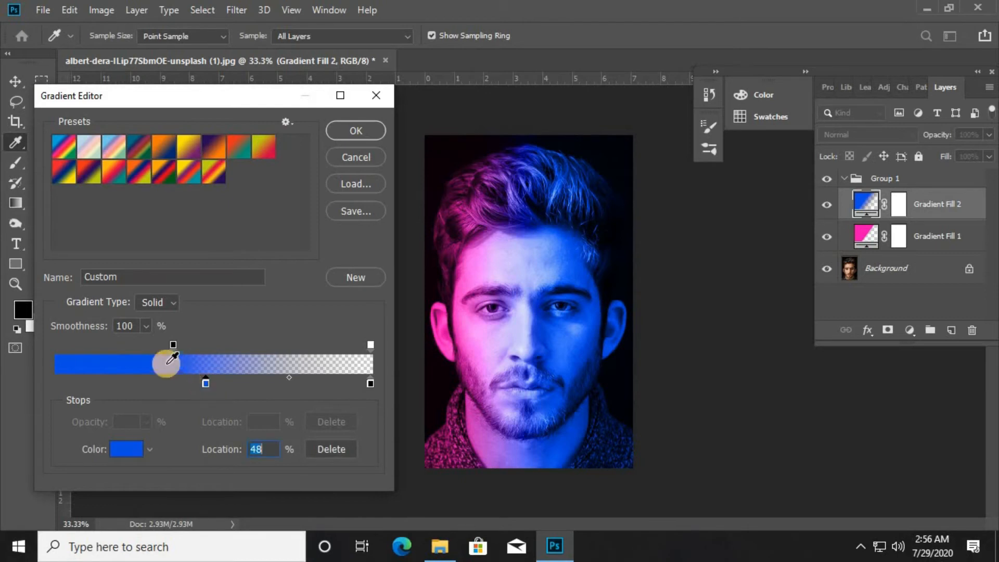
{"action": "left_click", "coordinate": [173, 345]}
{"action": "mouse_move", "coordinate": [174, 348]}
{"action": "left_mouse_down"}
{"action": "mouse_move", "coordinate": [152, 342]}
{"action": "mouse_move", "coordinate": [202, 349]}
{"action": "mouse_move", "coordinate": [185, 351]}
{"action": "left_mouse_up"}
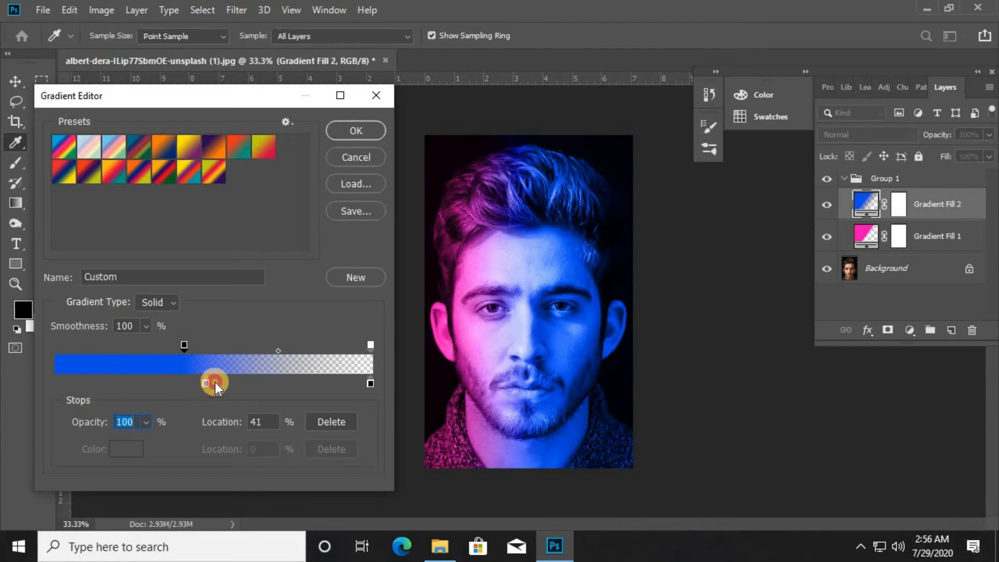
{"action": "left_click_drag", "start_coordinate": [215, 382], "coordinate": [235, 385]}
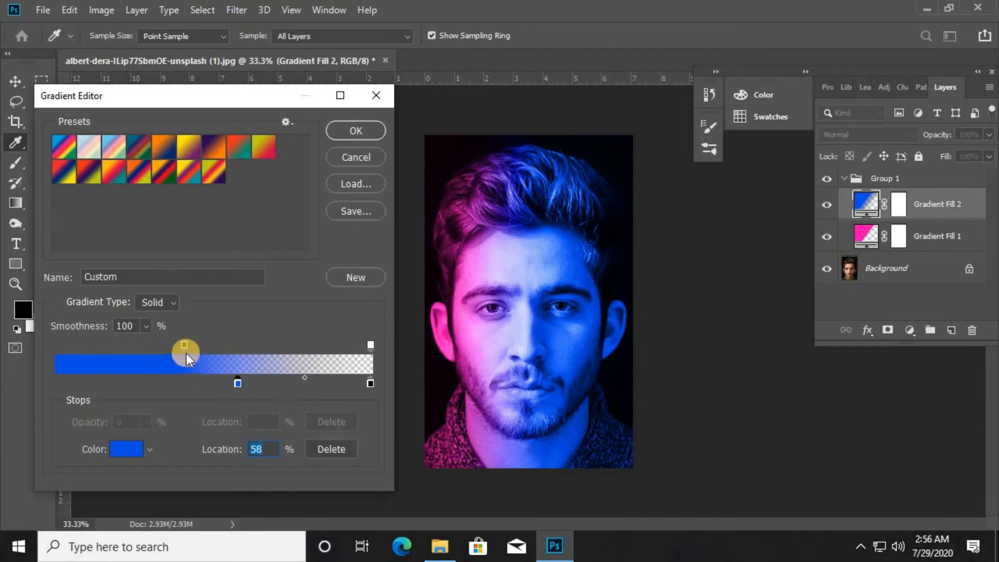
{"action": "left_click_drag", "start_coordinate": [183, 346], "coordinate": [134, 347]}
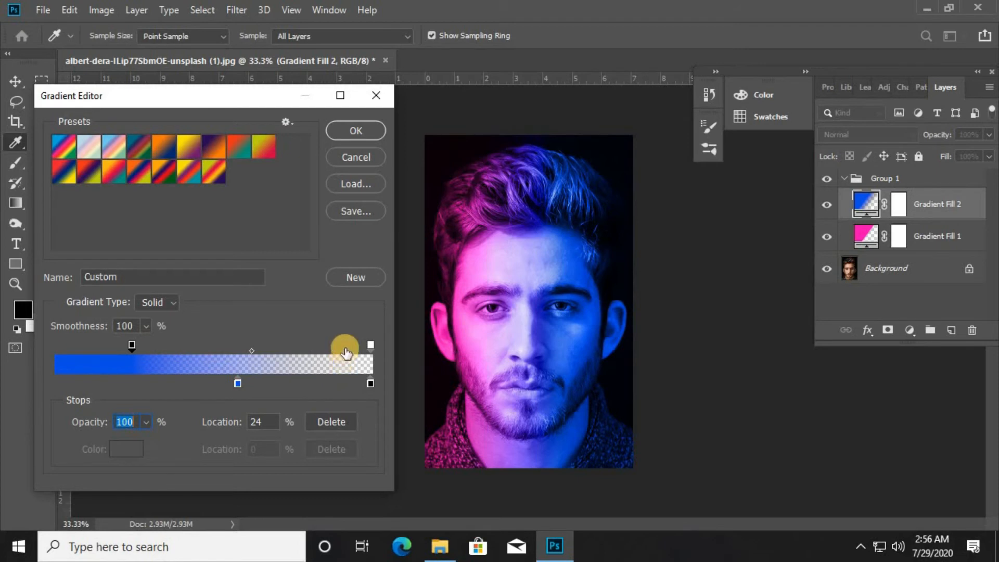
{"action": "left_click", "coordinate": [365, 134]}
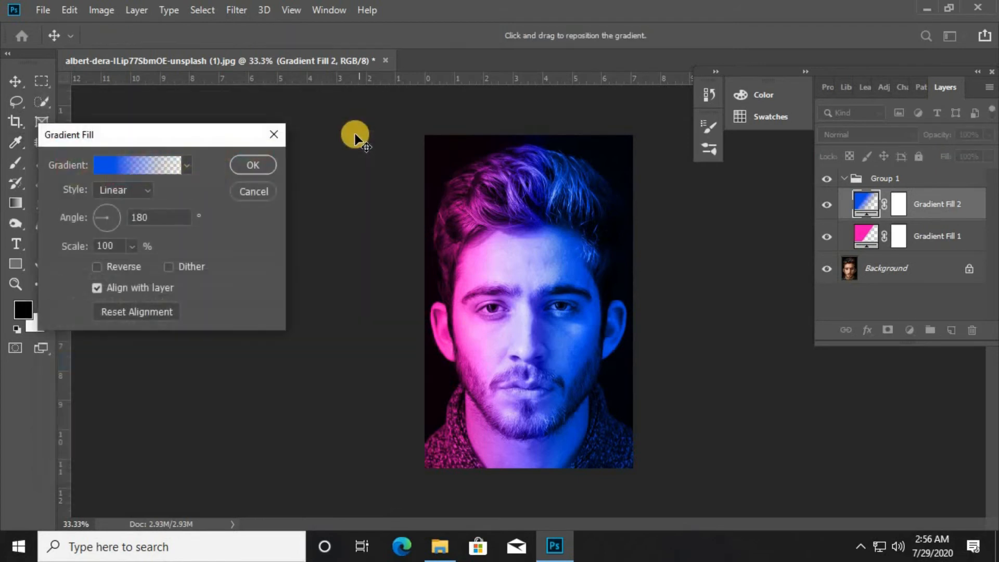
{"action": "left_click", "coordinate": [265, 164]}
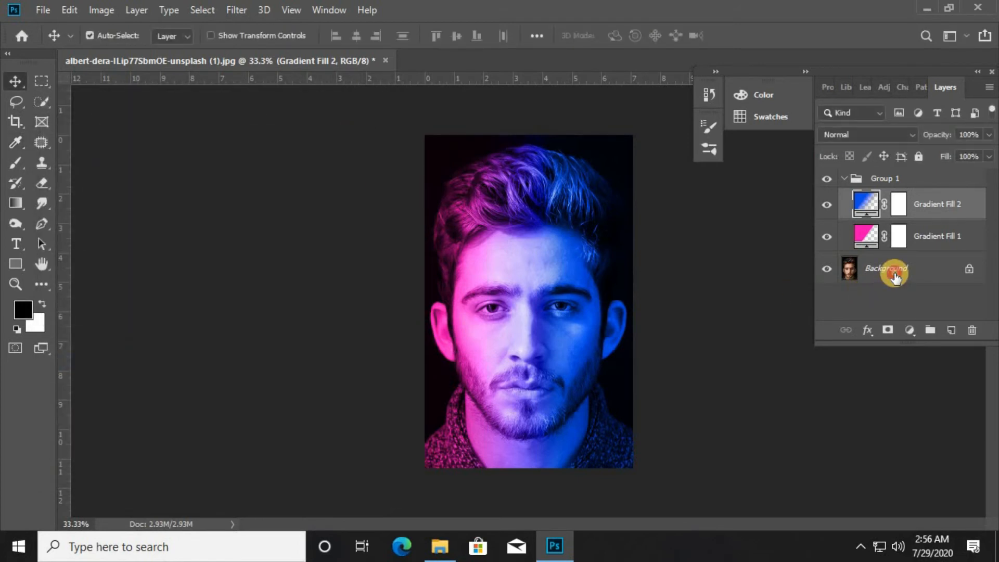
Open the Camera Raw Filter on the Background layer and set Exposure to -0.75, Highlights to -51 and Shadows to -36
{"action": "left_click", "coordinate": [893, 271]}
{"action": "left_click", "coordinate": [239, 10]}
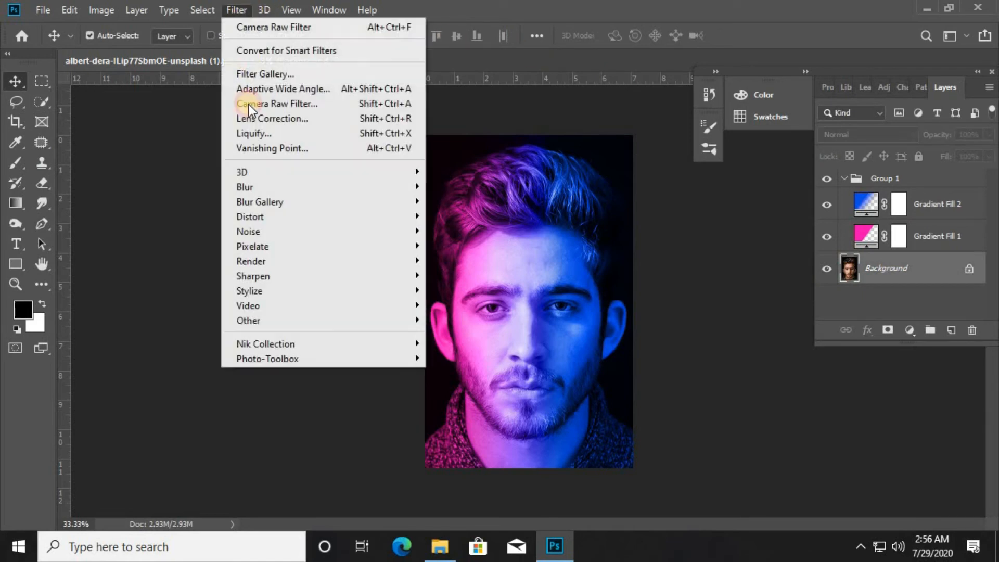
{"action": "left_click", "coordinate": [254, 104]}
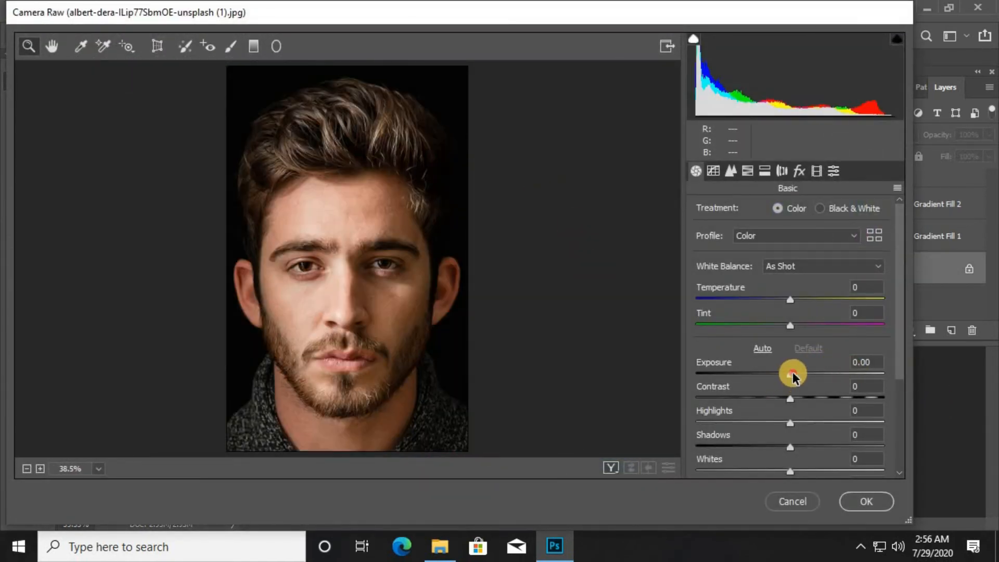
{"action": "left_click_drag", "start_coordinate": [790, 374], "coordinate": [779, 375]}
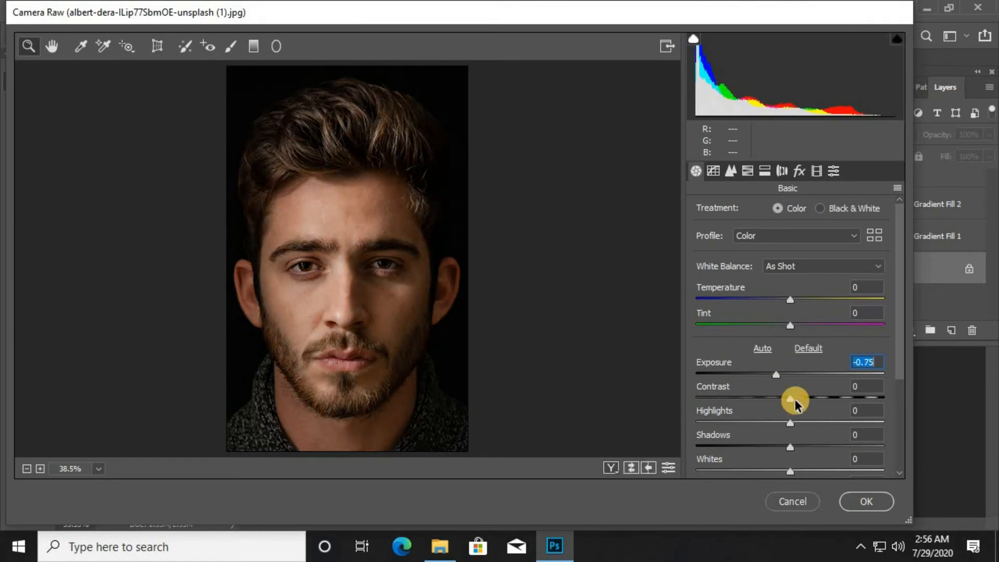
{"action": "left_click_drag", "start_coordinate": [790, 423], "coordinate": [757, 446]}
Set Blacks to -56 and Whites to -40 and apply the Camera Raw Filter
{"action": "scroll", "coordinate": [778, 436], "scroll_direction": "down", "scroll_amount": 5}
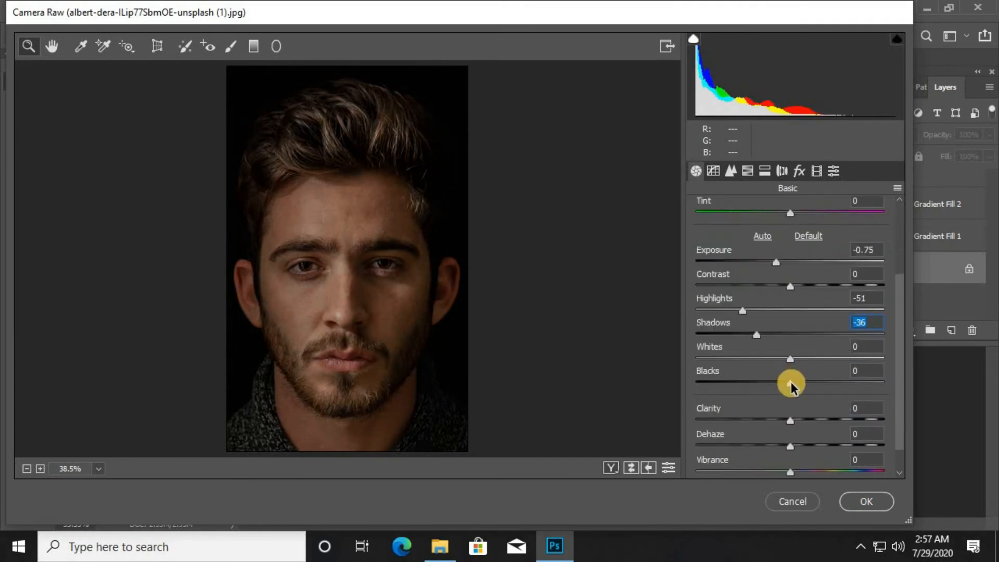
{"action": "left_click_drag", "start_coordinate": [790, 384], "coordinate": [738, 395]}
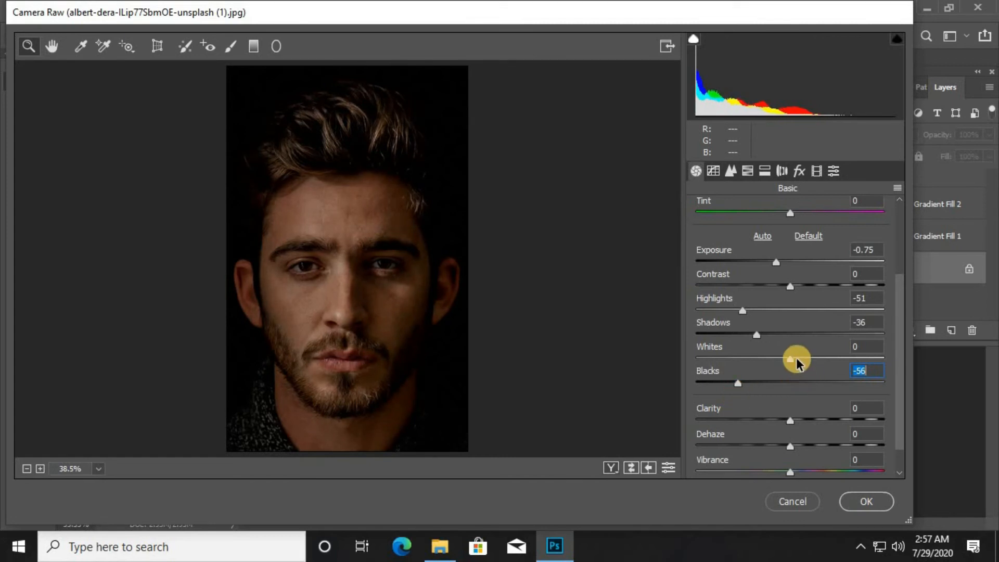
{"action": "left_click_drag", "start_coordinate": [781, 352], "coordinate": [755, 363]}
{"action": "scroll", "coordinate": [796, 413], "scroll_direction": "down", "scroll_amount": 1}
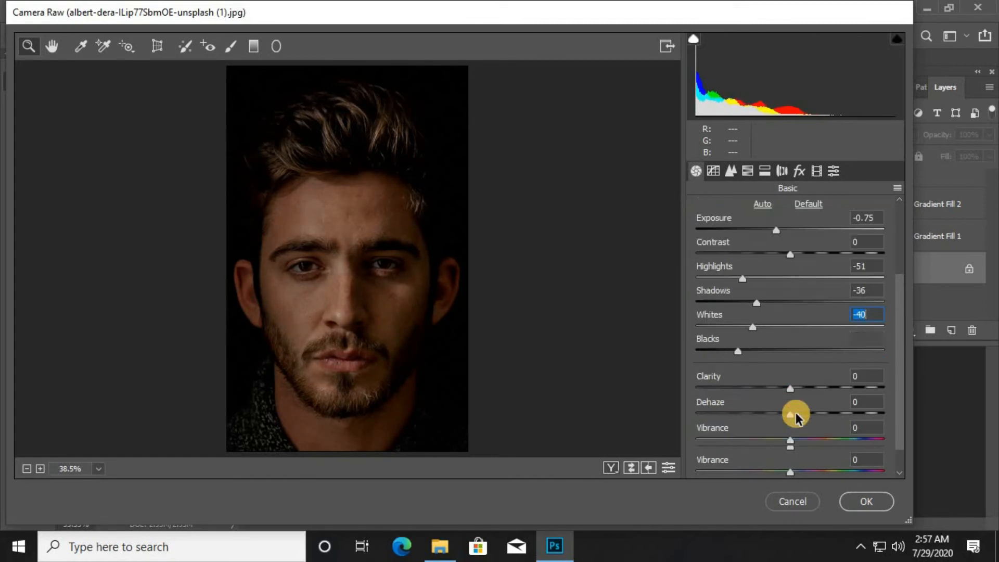
{"action": "left_click", "coordinate": [847, 503]}
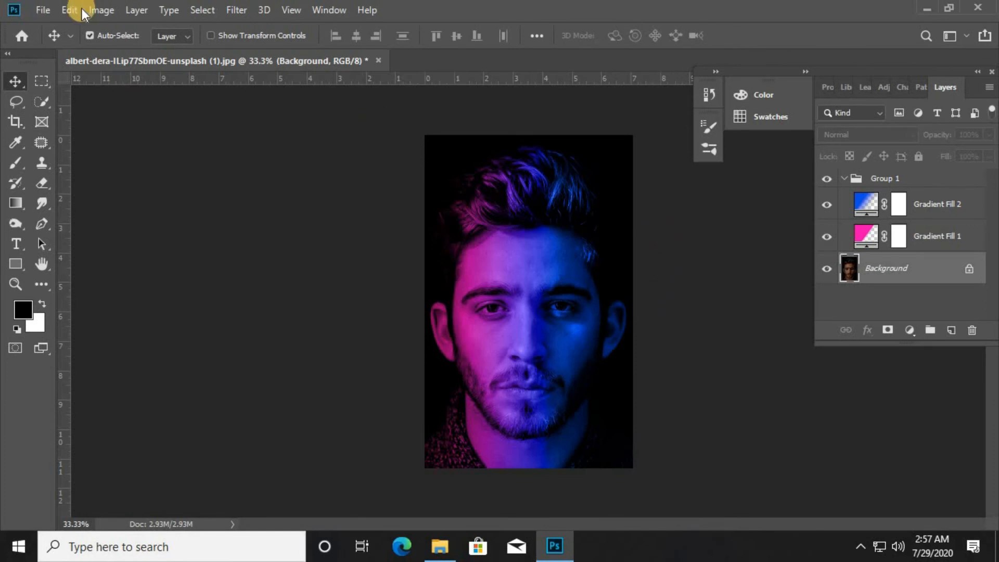
Apply a Brightness/Contrast adjustment to the Background layer with brightness 38 and contrast 4
{"action": "left_click", "coordinate": [101, 10]}
{"action": "mouse_move", "coordinate": [107, 51]}
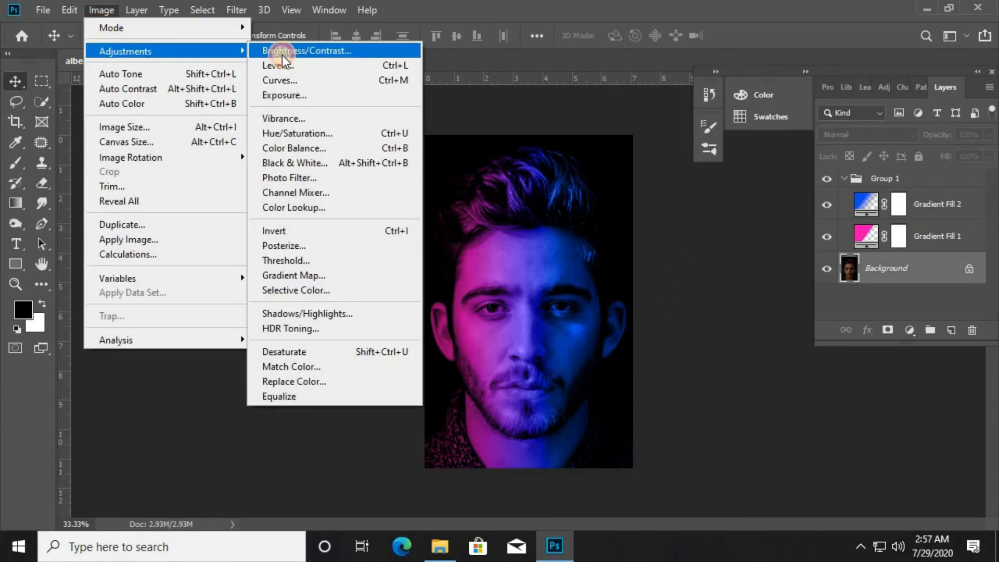
{"action": "left_click", "coordinate": [270, 45]}
{"action": "left_click_drag", "start_coordinate": [155, 189], "coordinate": [158, 233]}
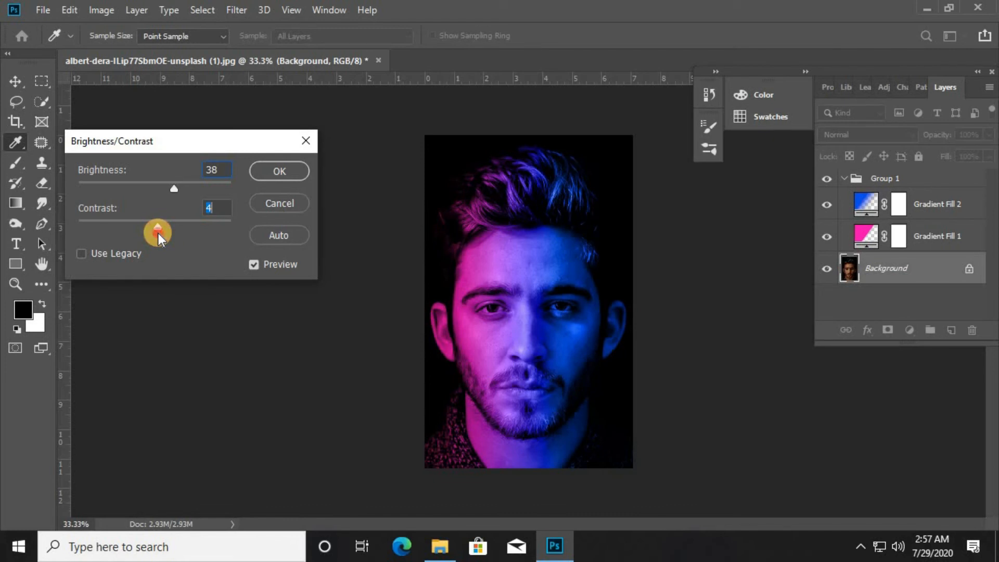
{"action": "left_click", "coordinate": [268, 168]}
{"action": "key", "text": "v"}
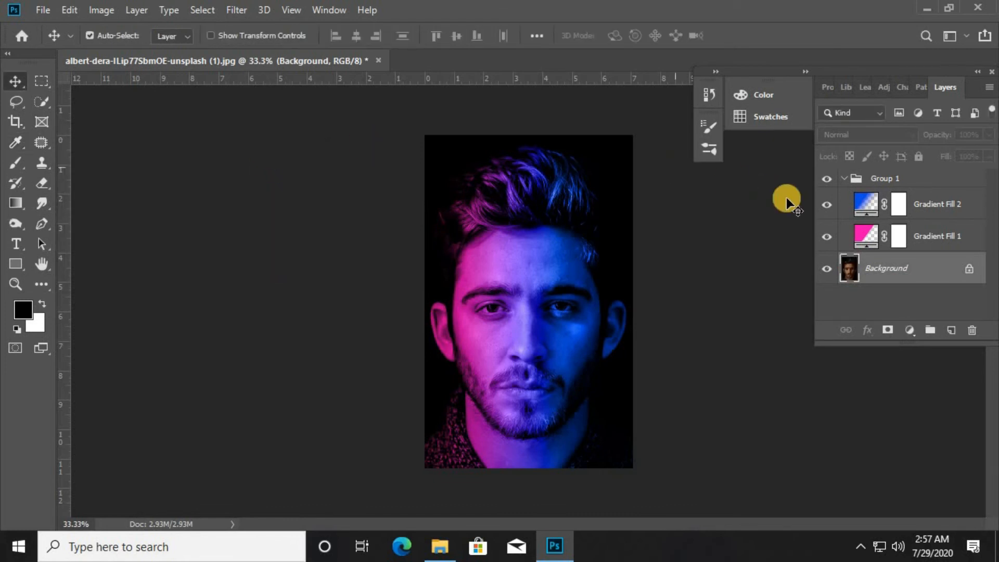
Edit the blue gradient fill again, moving its opaque stop to 16%, and apply it
{"action": "double_click", "coordinate": [863, 205]}
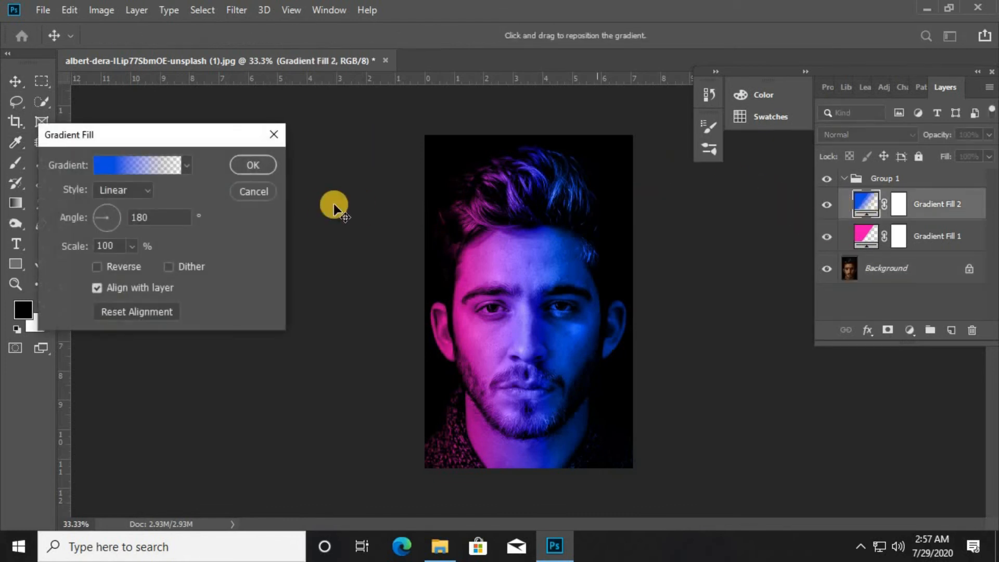
{"action": "left_click", "coordinate": [130, 164]}
{"action": "left_click", "coordinate": [130, 164]}
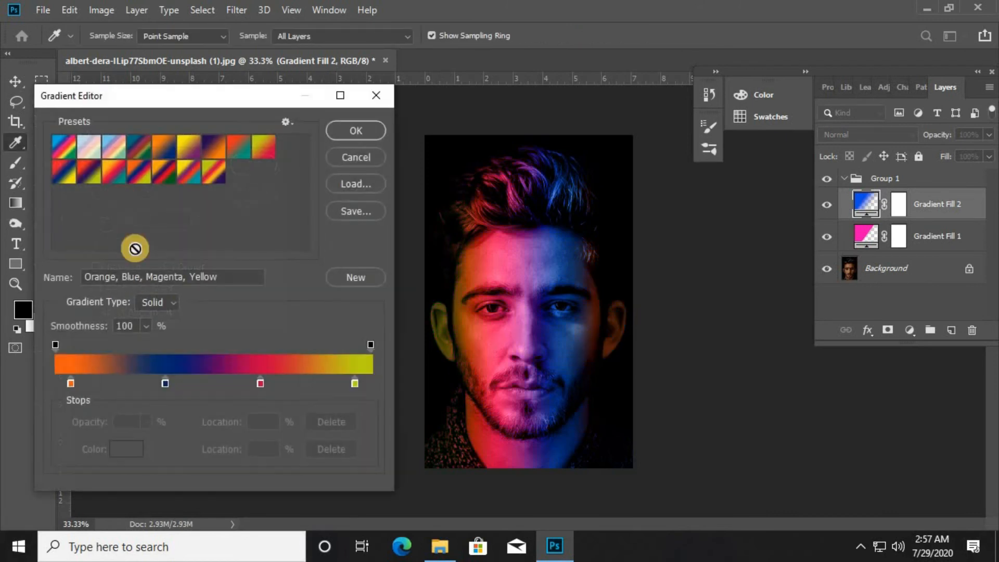
{"action": "left_click", "coordinate": [356, 157]}
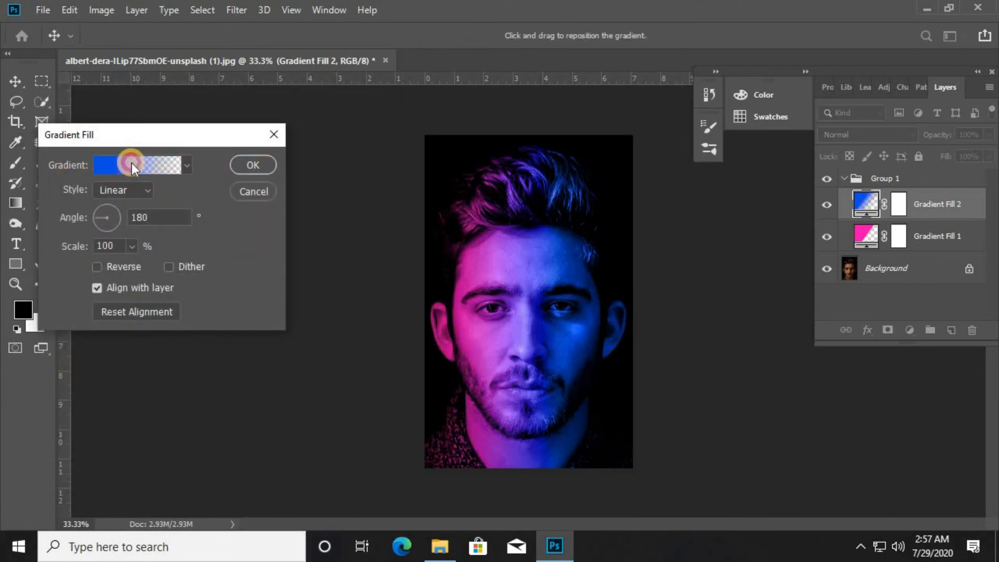
{"action": "left_click", "coordinate": [132, 163]}
{"action": "left_click_drag", "start_coordinate": [132, 342], "coordinate": [105, 348]}
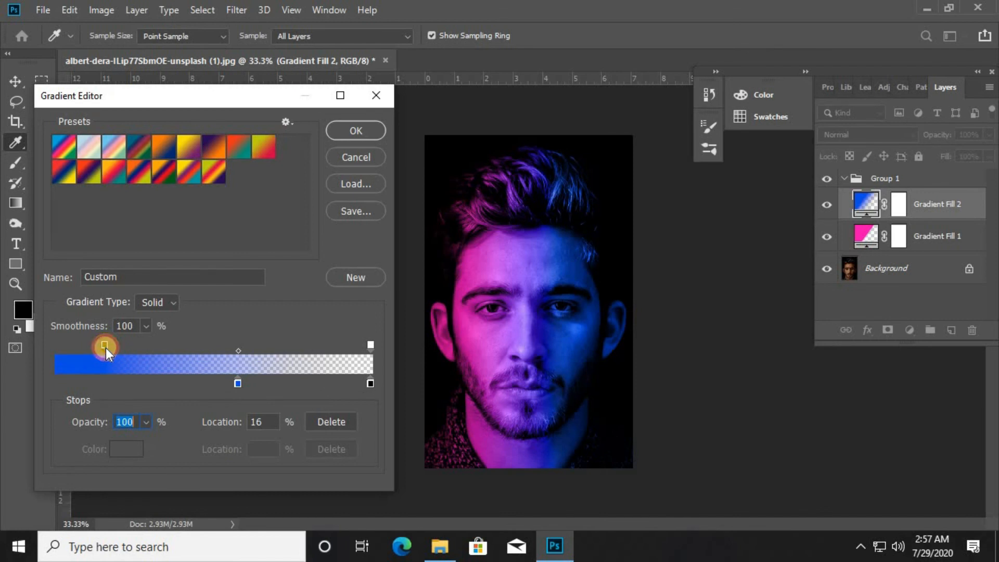
{"action": "left_click", "coordinate": [352, 130]}
{"action": "left_click", "coordinate": [232, 165]}
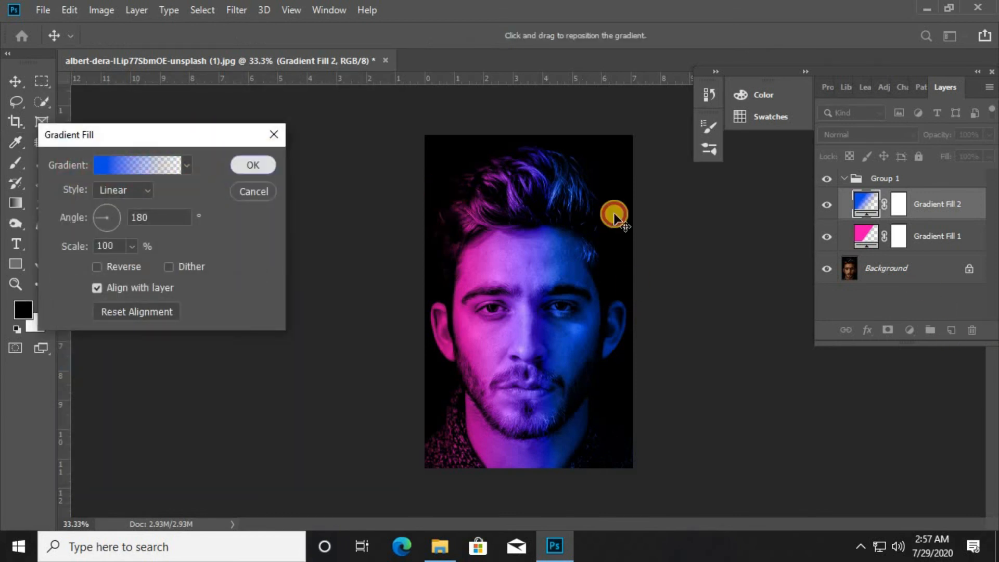
Try to darken the Background layer inward from the photo's sides with long black-to-transparent linear gradients, and undo the shading
{"action": "left_click", "coordinate": [883, 268]}
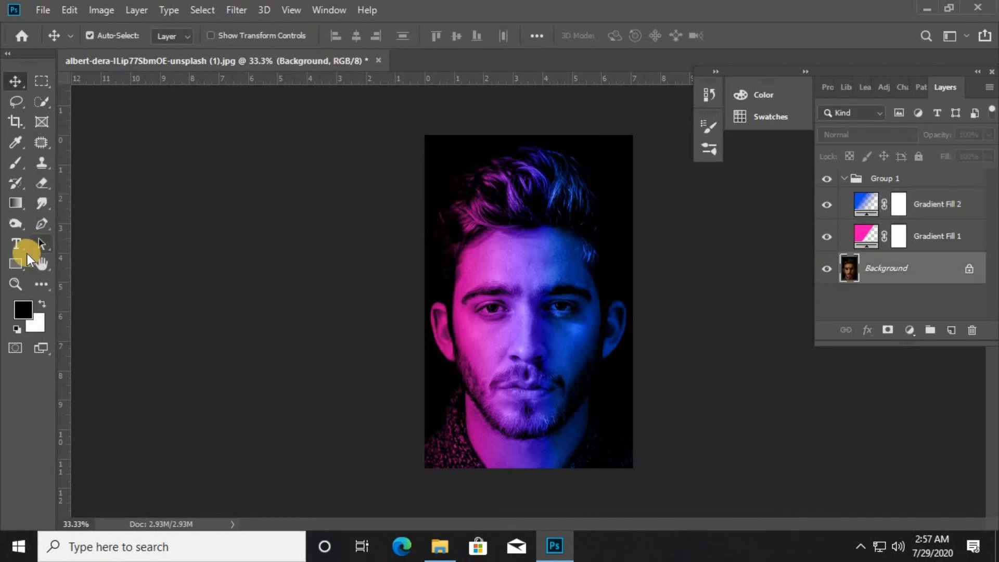
{"action": "left_click", "coordinate": [16, 203]}
{"action": "left_click_drag", "start_coordinate": [365, 325], "coordinate": [486, 323]}
{"action": "right_click", "coordinate": [486, 324]}
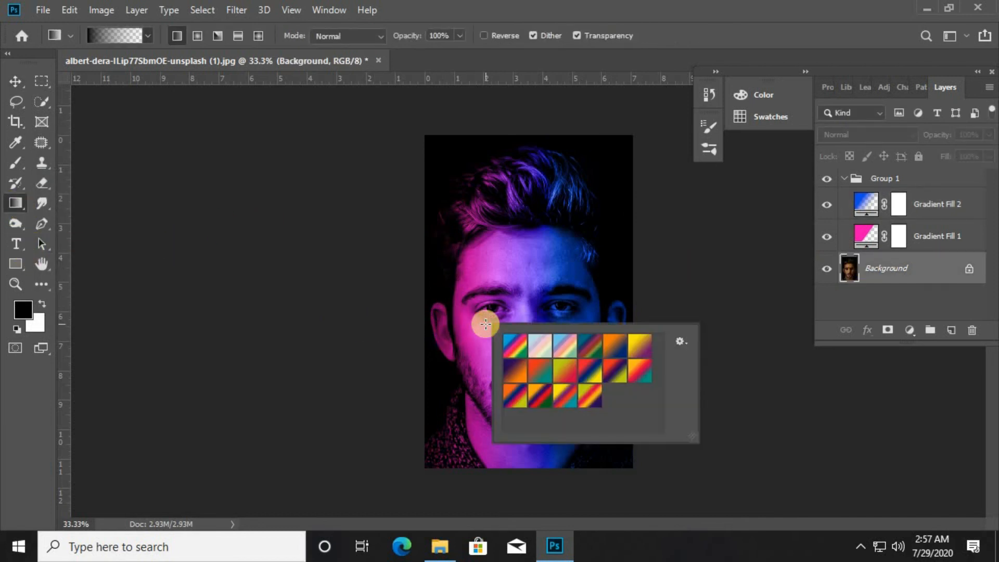
{"action": "left_click", "coordinate": [720, 293]}
{"action": "left_click_drag", "start_coordinate": [662, 321], "coordinate": [497, 328]}
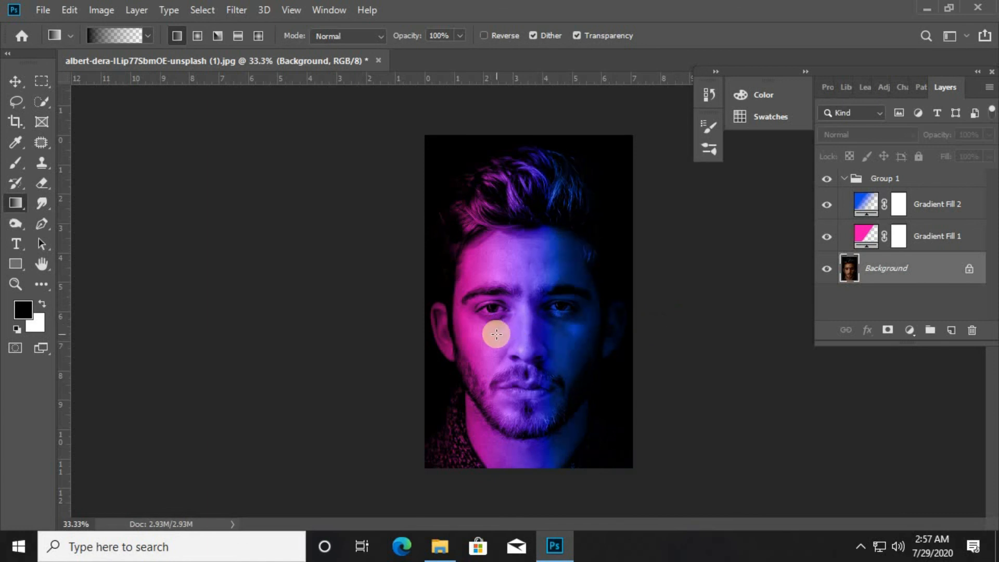
{"action": "key", "text": "ctrl+z"}
Darken the right edge of the Background layer with a short black-to-transparent linear gradient starting just outside the photo
{"action": "left_click_drag", "start_coordinate": [655, 321], "coordinate": [574, 323]}
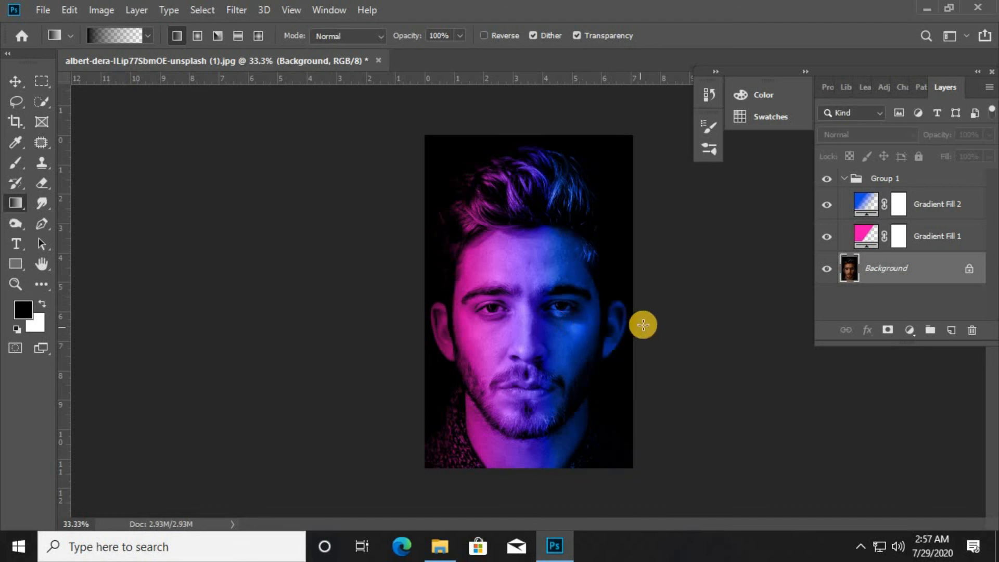
{"action": "left_click_drag", "start_coordinate": [645, 318], "coordinate": [615, 315]}
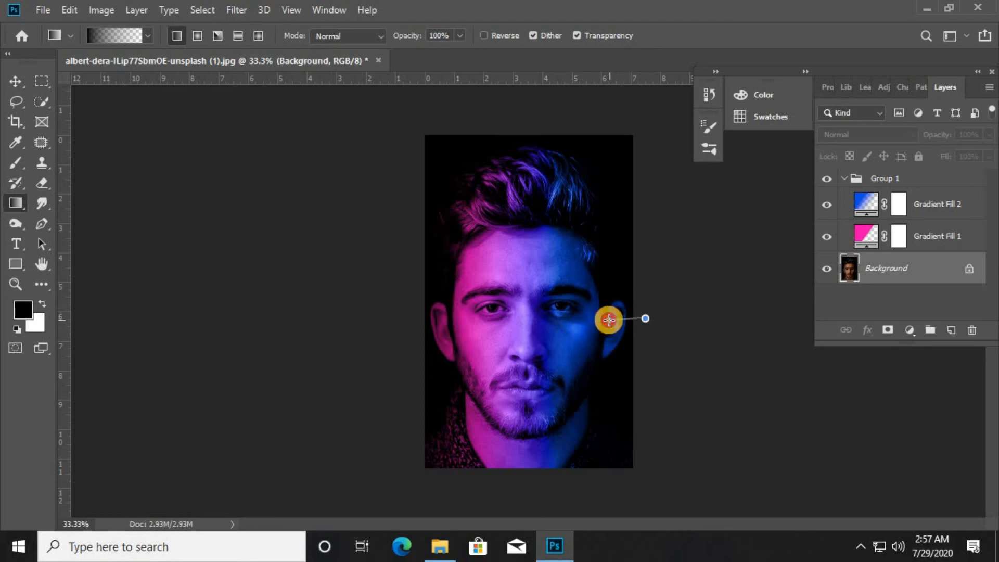